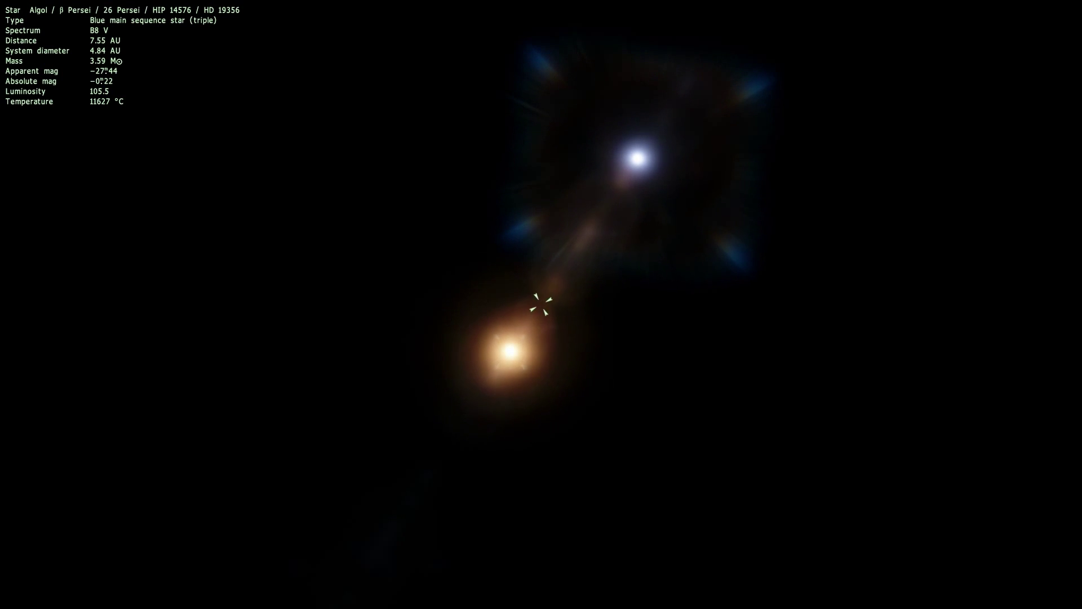
Find Earth in the object search, select it as the target, and close the search.
{"action": "right_click_drag", "start_coordinate": [597, 278], "coordinate": [645, 209]}
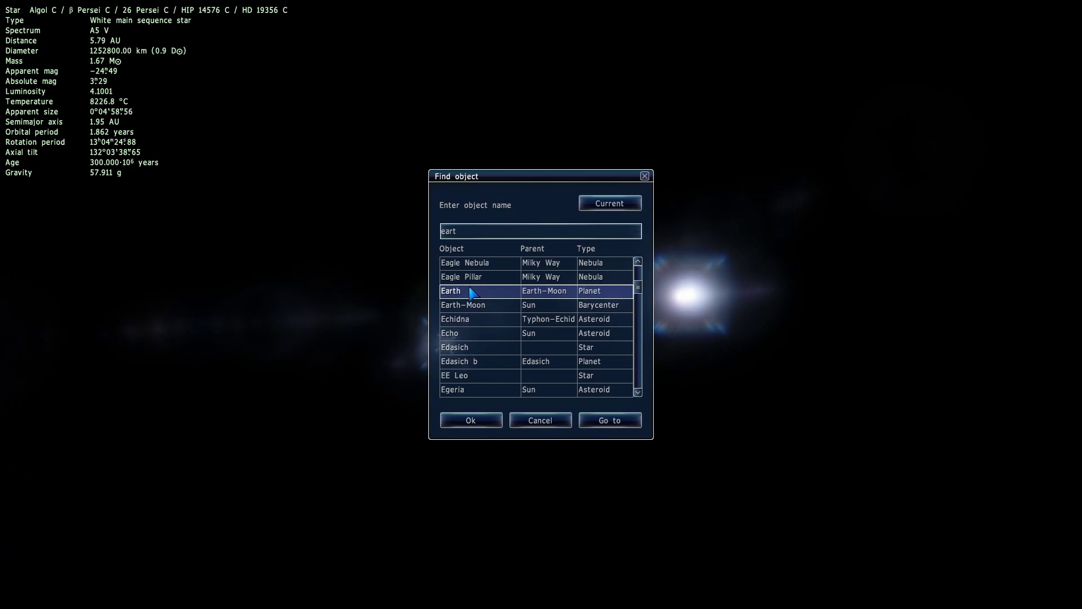
{"action": "left_click", "coordinate": [471, 292]}
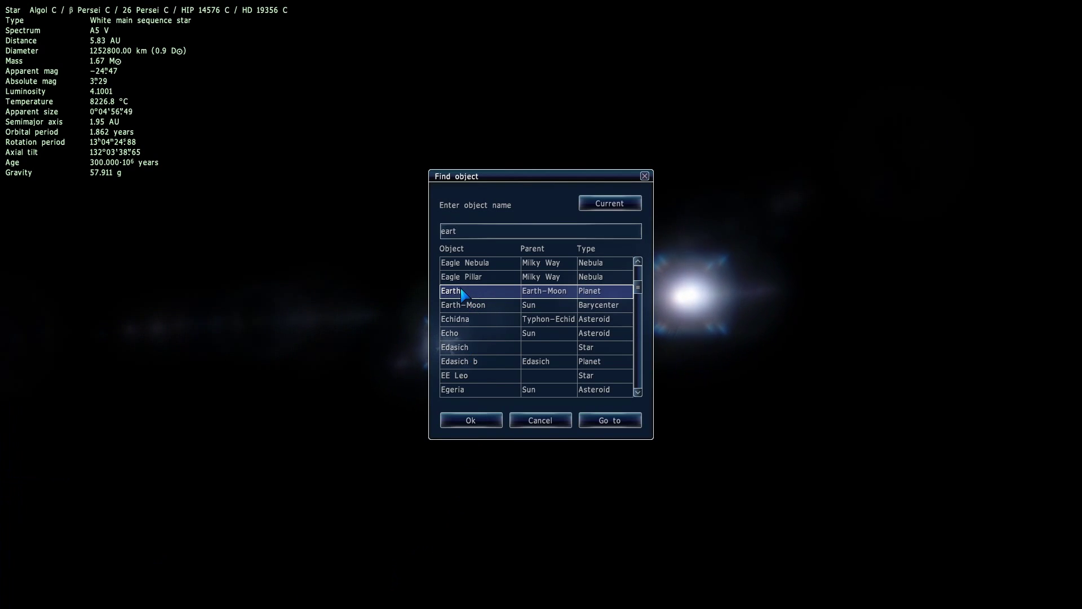
{"action": "left_click", "coordinate": [470, 420]}
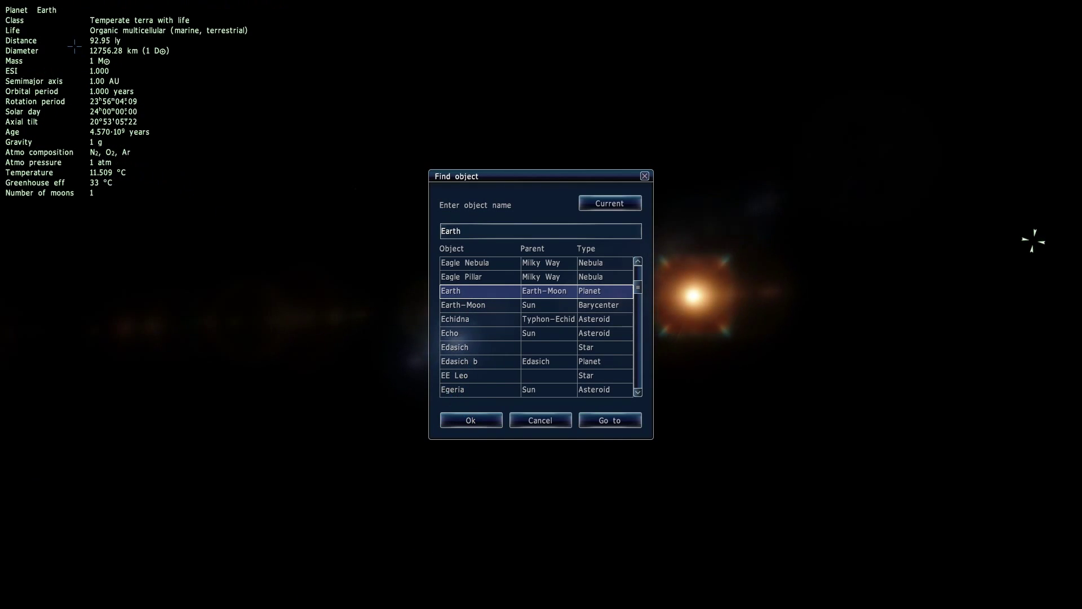
{"action": "left_click", "coordinate": [644, 177]}
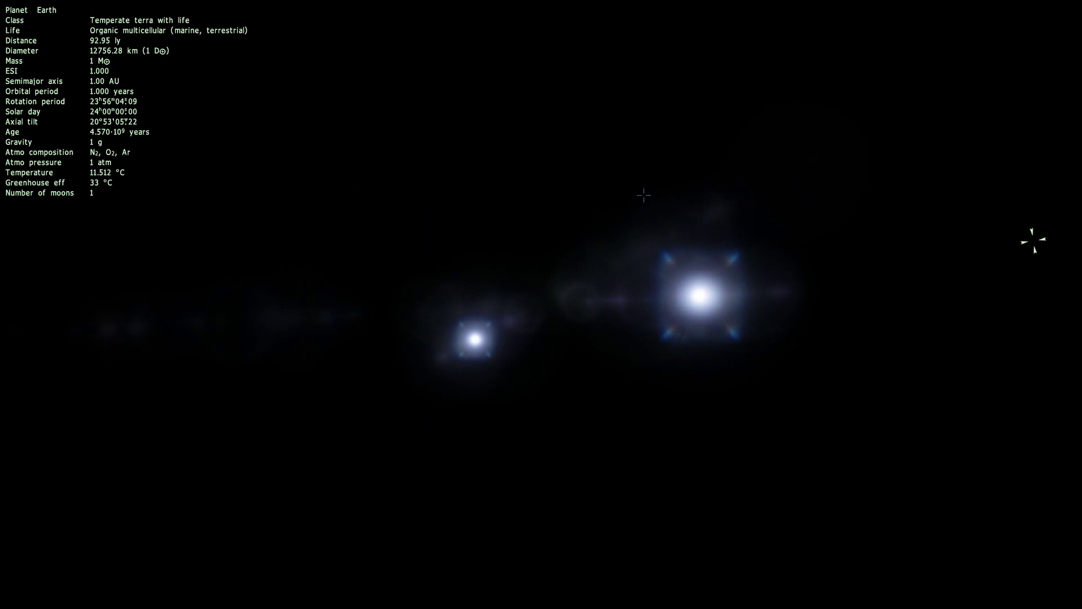
Fly around the Algol stars and turn toward the marker showing Earth's direction.
{"action": "left_click_drag", "start_coordinate": [642, 348], "coordinate": [541, 363]}
{"action": "key", "text": "1"}
{"action": "scroll", "coordinate": [708, 358], "scroll_direction": "up", "scroll_amount": 1}
{"action": "scroll", "coordinate": [541, 304], "scroll_direction": "up", "scroll_amount": 3}
{"action": "key", "text": "d"}
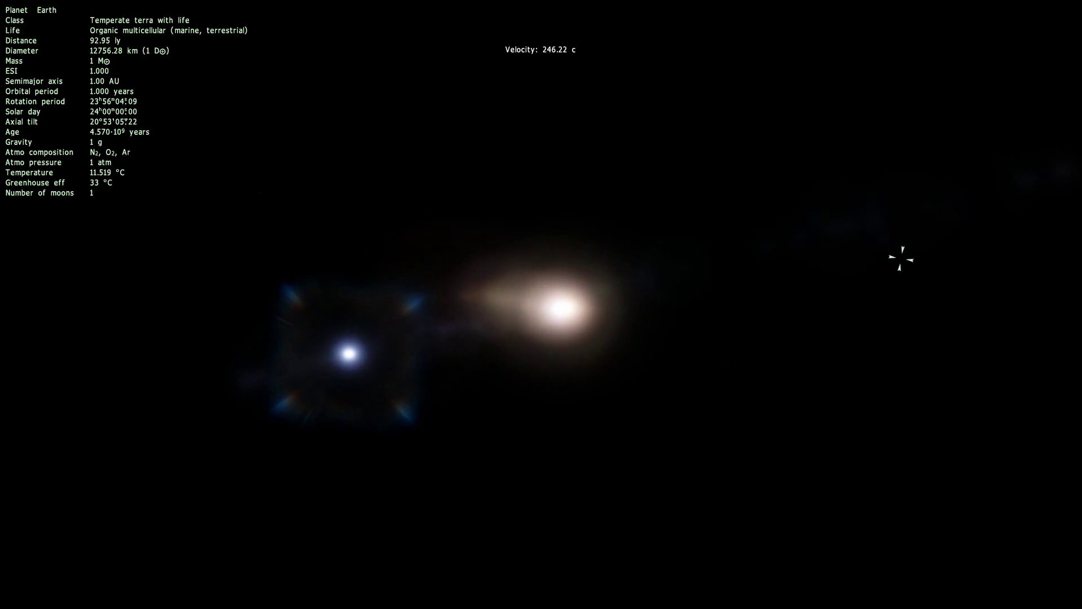
{"action": "key", "text": "d"}
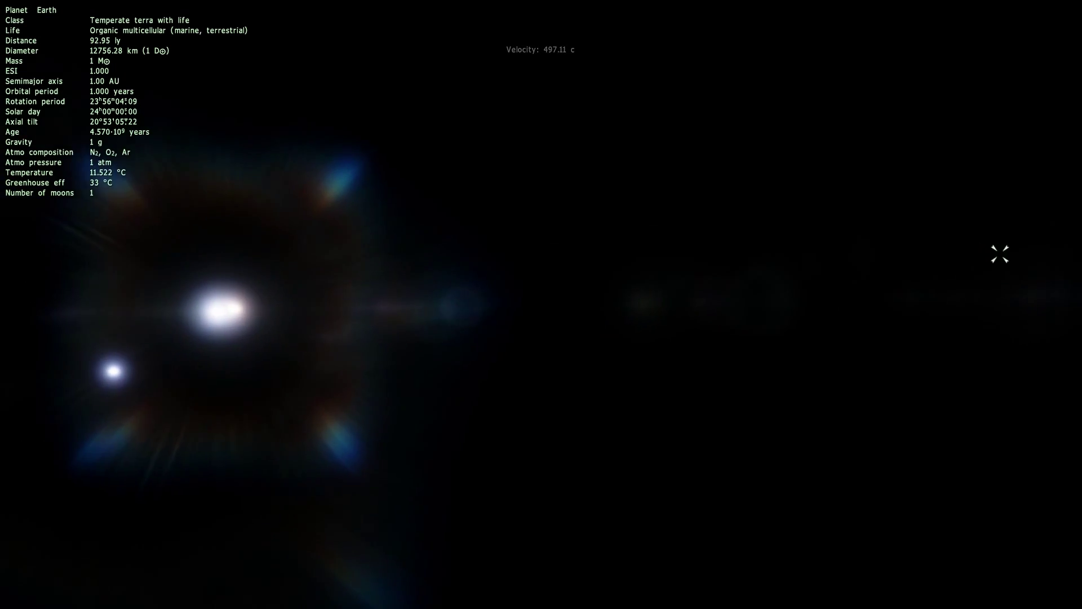
{"action": "key", "text": "w"}
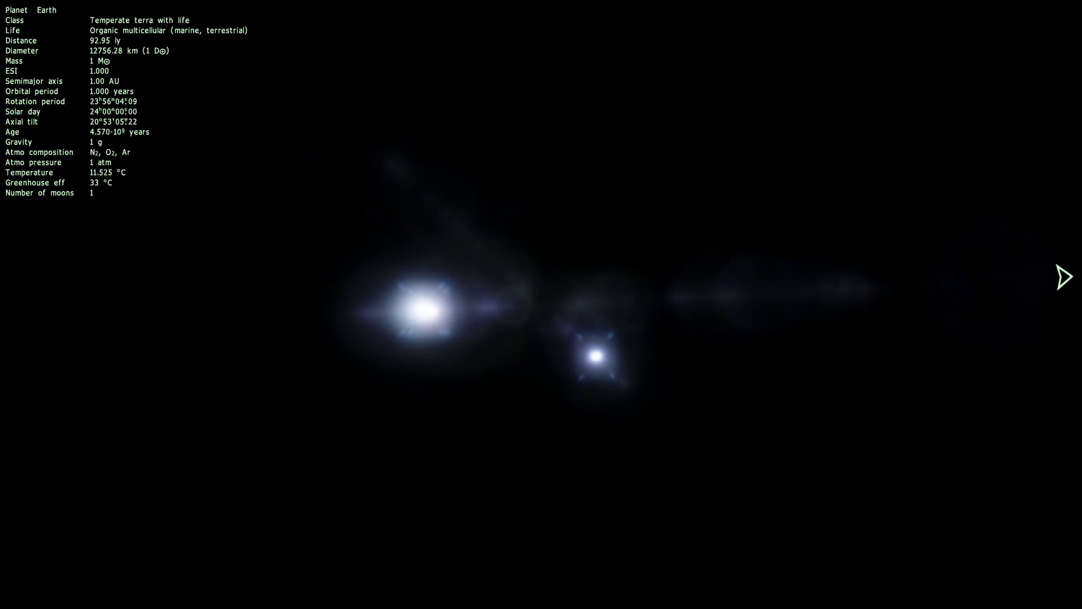
{"action": "left_click_drag", "start_coordinate": [1058, 251], "coordinate": [1058, 261]}
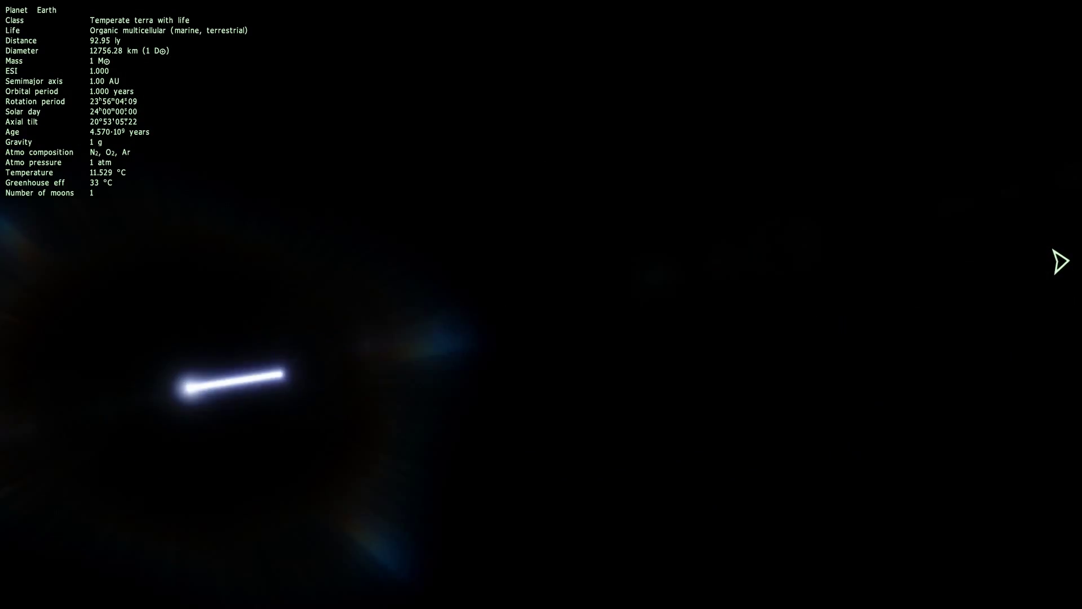
Select Algol A, back away from it to about 114 light-years at increasing acceleration, and speed up simulation time.
{"action": "left_click", "coordinate": [563, 294]}
{"action": "key", "text": "s"}
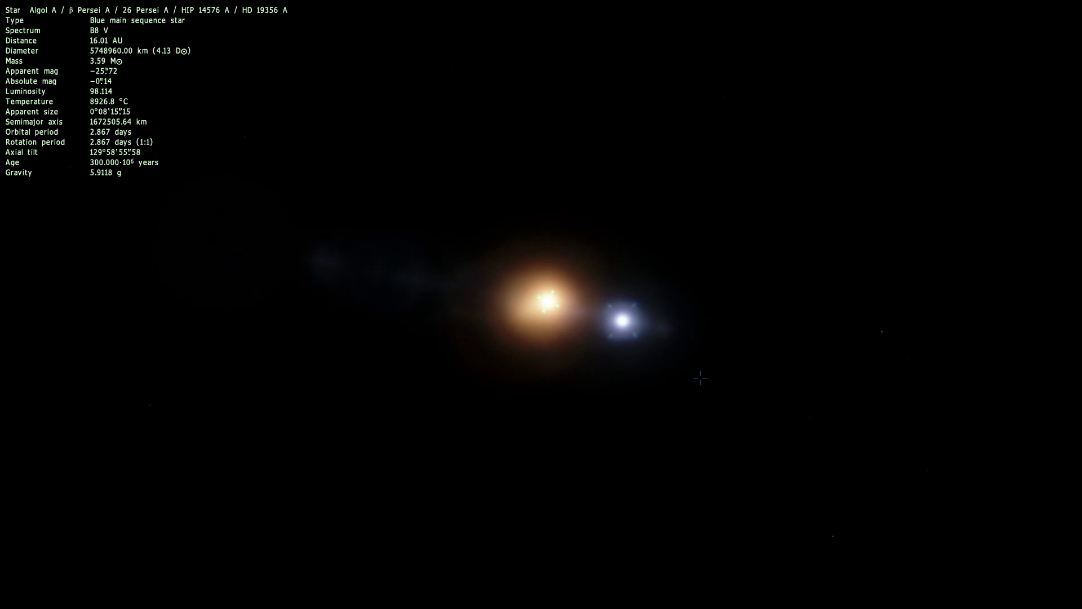
{"action": "scroll", "coordinate": [700, 377], "scroll_direction": "up", "scroll_amount": 2}
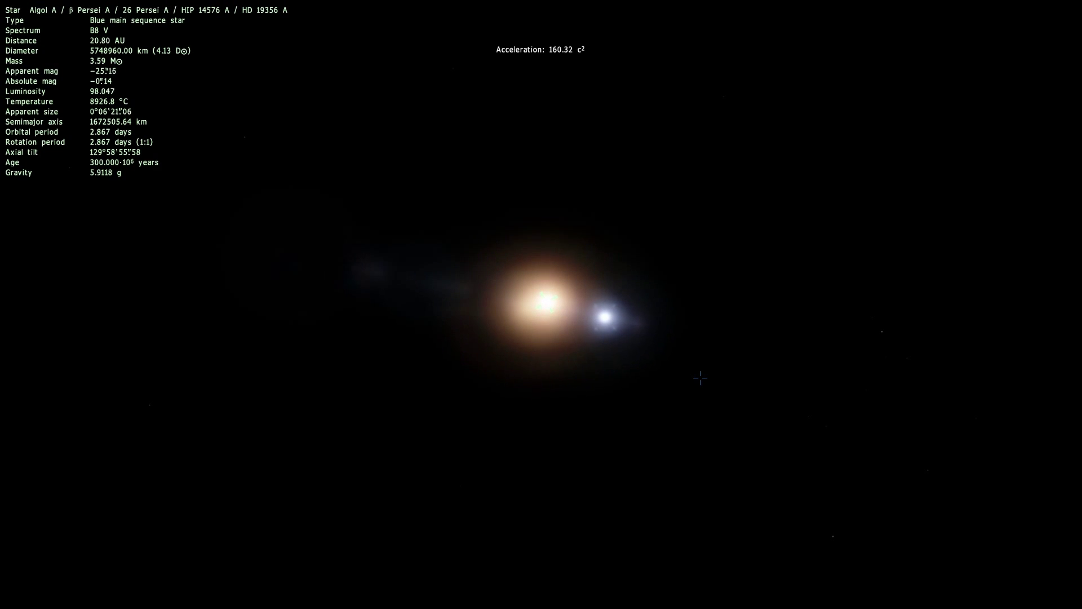
{"action": "scroll", "coordinate": [700, 378], "scroll_direction": "up", "scroll_amount": 1}
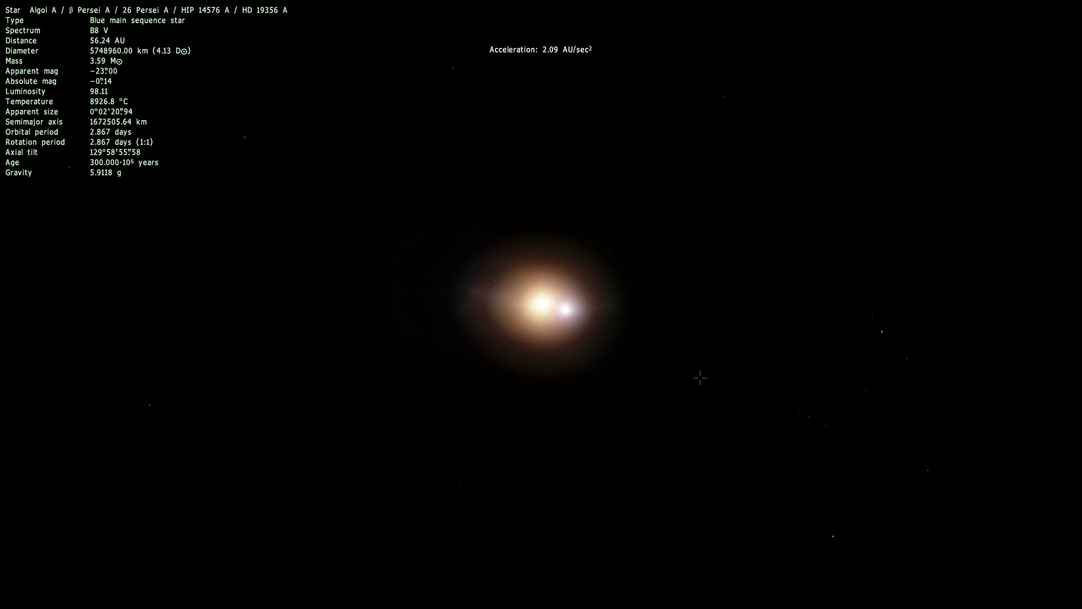
{"action": "scroll", "coordinate": [700, 378], "scroll_direction": "up", "scroll_amount": 1}
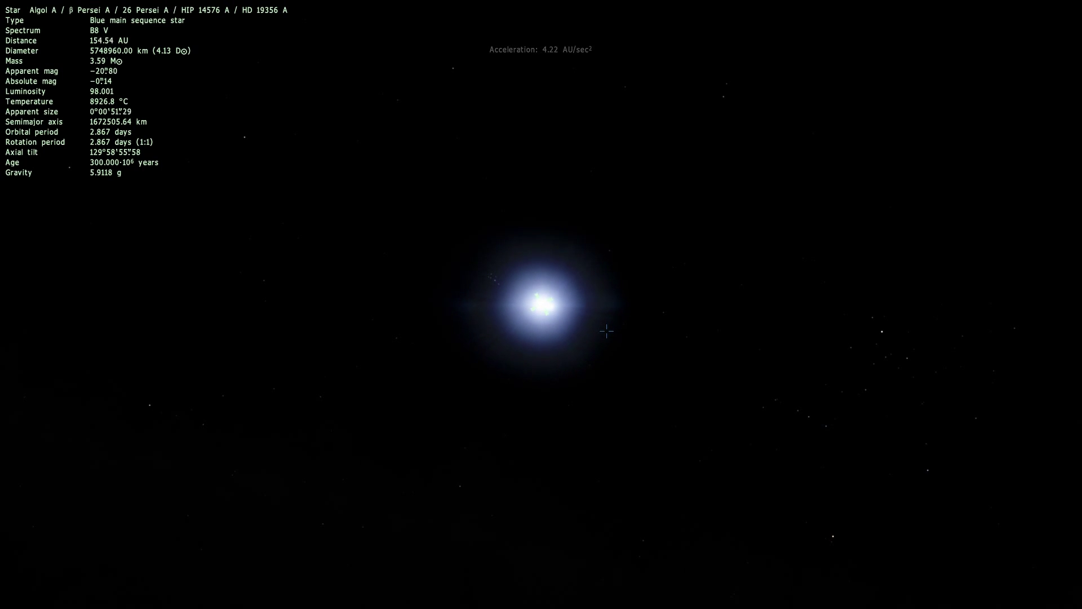
{"action": "scroll", "coordinate": [607, 331], "scroll_direction": "up", "scroll_amount": 1}
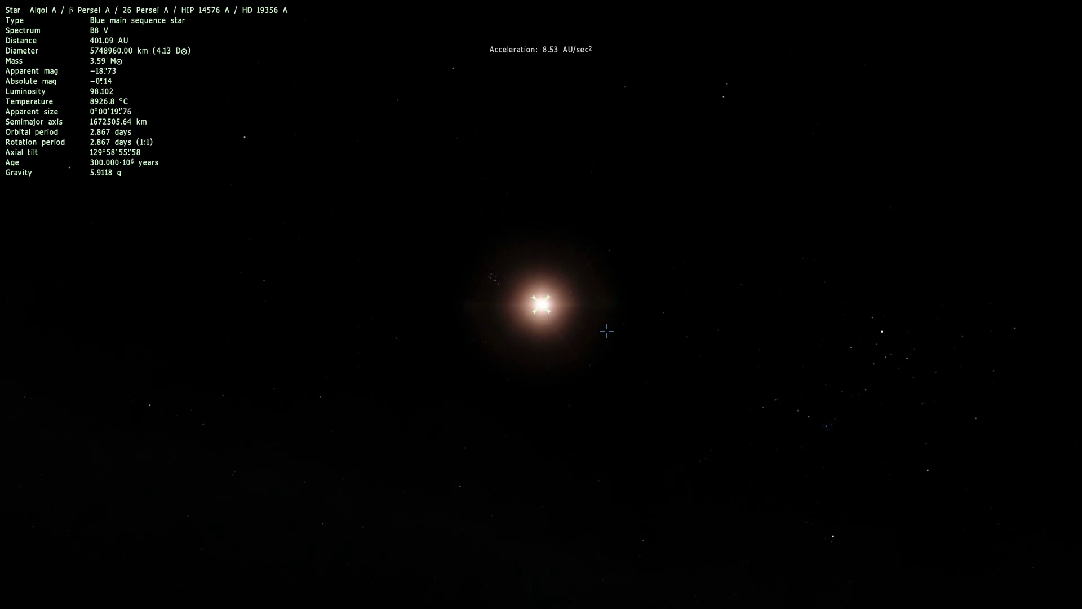
{"action": "scroll", "coordinate": [606, 331], "scroll_direction": "up", "scroll_amount": 1}
{"action": "scroll", "coordinate": [606, 332], "scroll_direction": "up", "scroll_amount": 1}
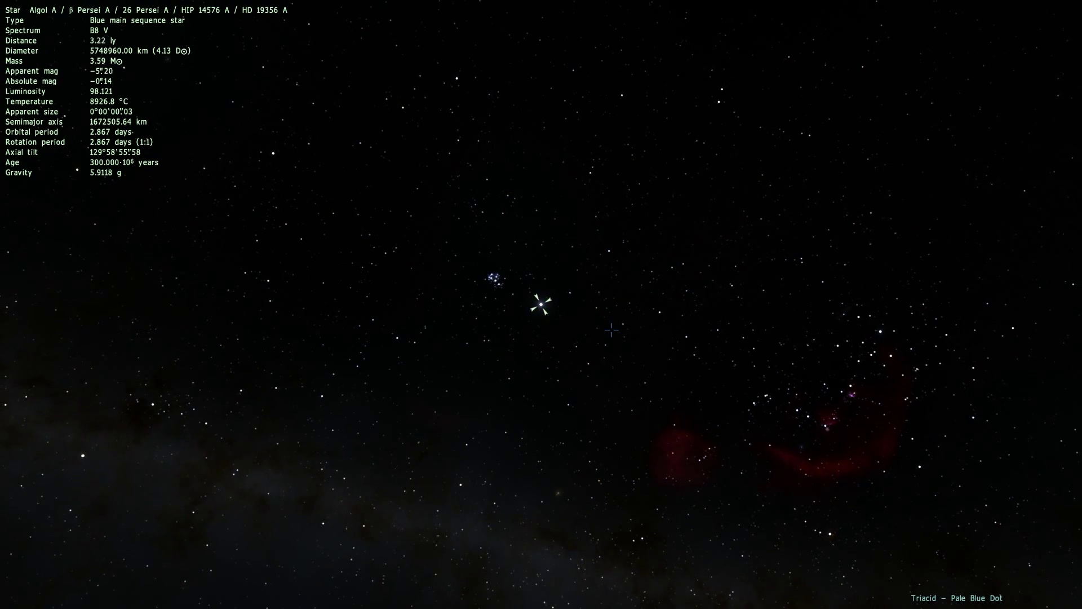
{"action": "scroll", "coordinate": [612, 330], "scroll_direction": "down", "scroll_amount": 1}
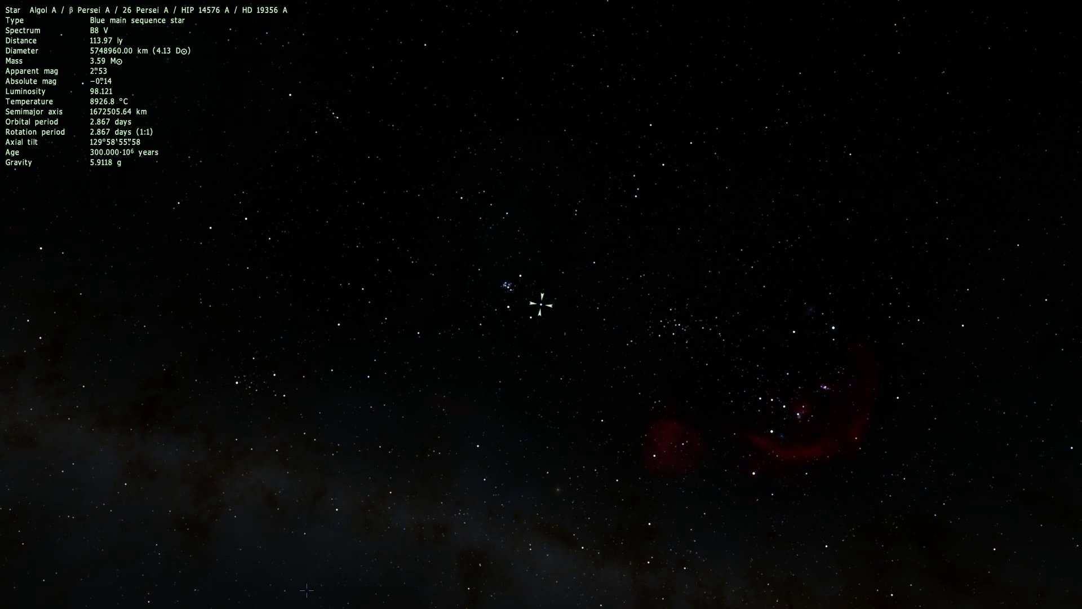
{"action": "mouse_move", "coordinate": [84, 604]}
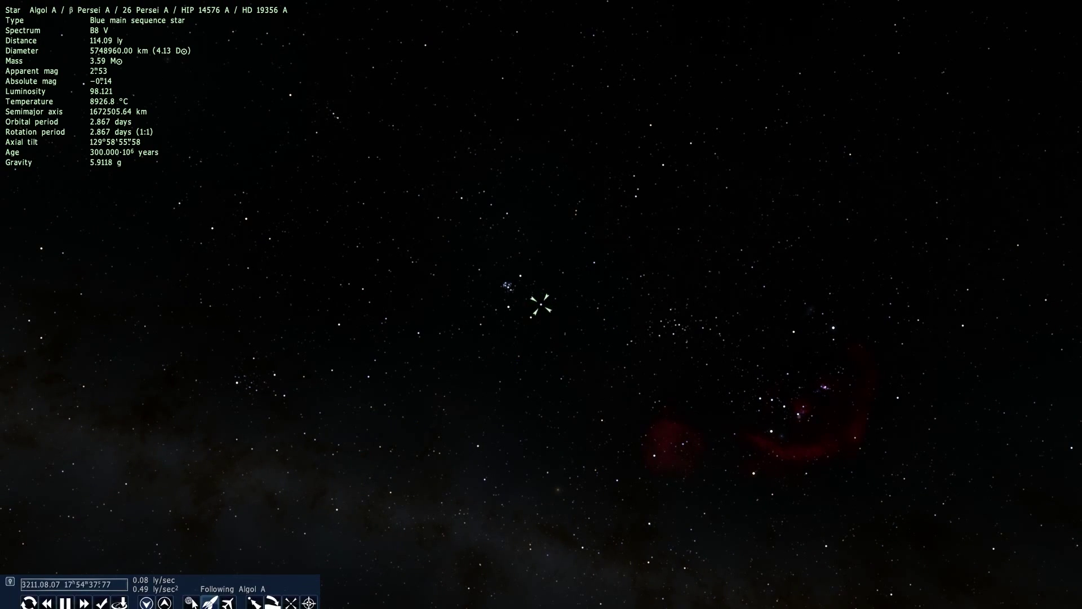
{"action": "left_click", "coordinate": [83, 599]}
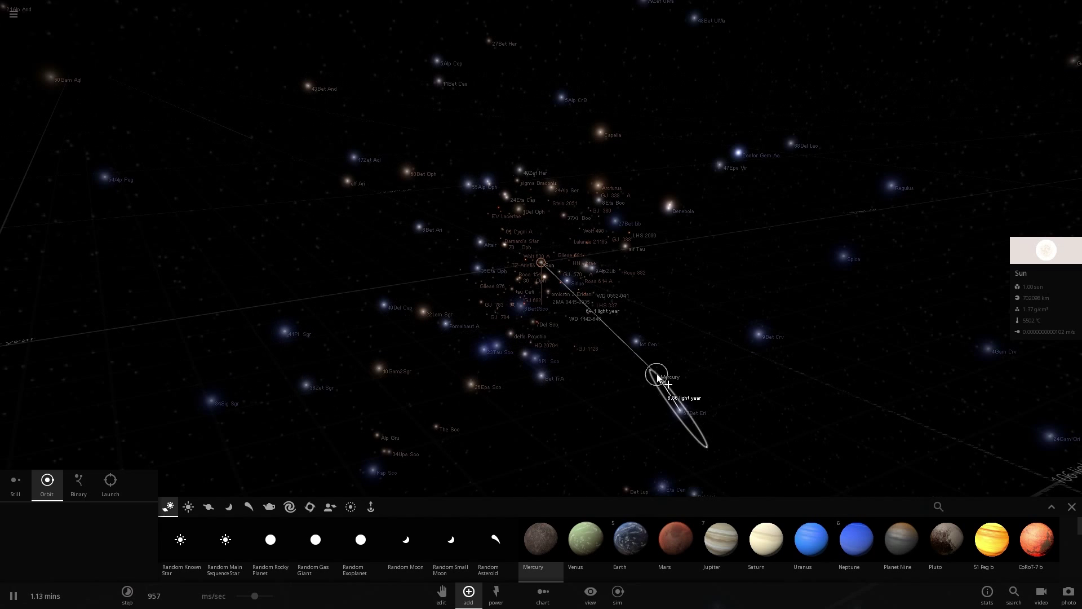
Switch to Universe Sandbox, cancel placing Mercury, and centre the view on Algol.
{"action": "key", "text": "Escape"}
{"action": "left_click_drag", "start_coordinate": [766, 351], "coordinate": [643, 116]}
{"action": "double_click", "coordinate": [644, 117]}
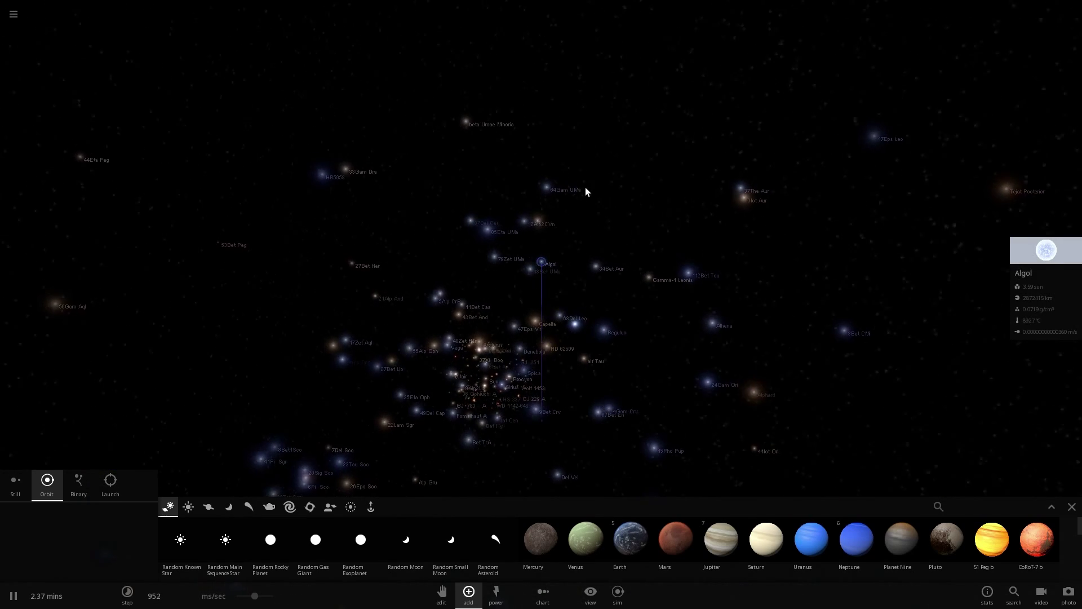
Examine Algol up close and its location relative to the surrounding labelled stars from several angles and distances.
{"action": "left_click_drag", "start_coordinate": [503, 279], "coordinate": [476, 299]}
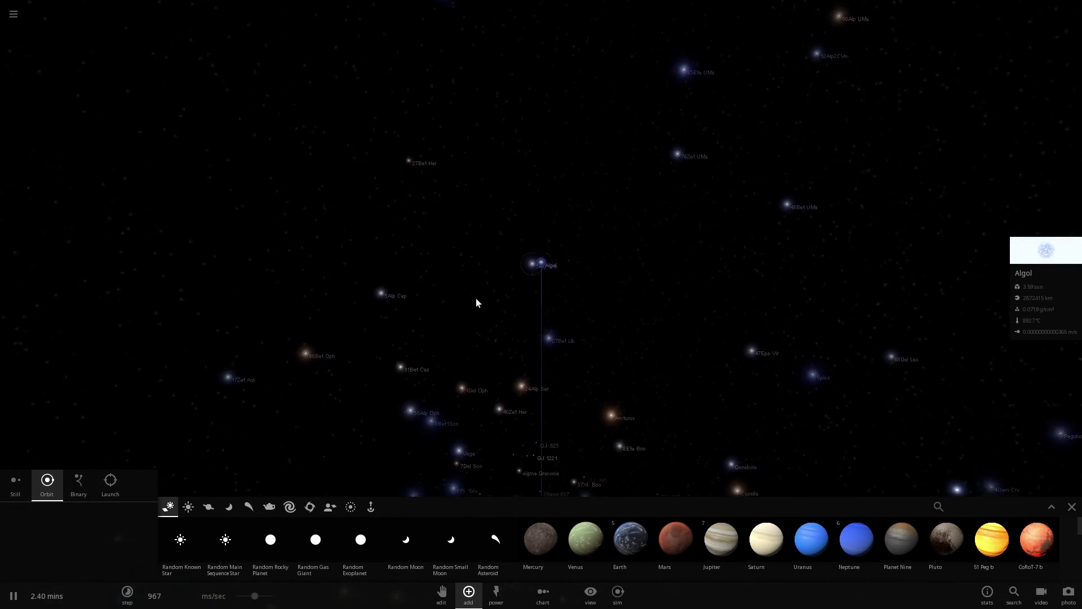
{"action": "mouse_move", "coordinate": [577, 330]}
{"action": "left_mouse_down"}
{"action": "mouse_move", "coordinate": [577, 375]}
{"action": "mouse_move", "coordinate": [597, 379]}
{"action": "mouse_move", "coordinate": [587, 319]}
{"action": "left_mouse_up"}
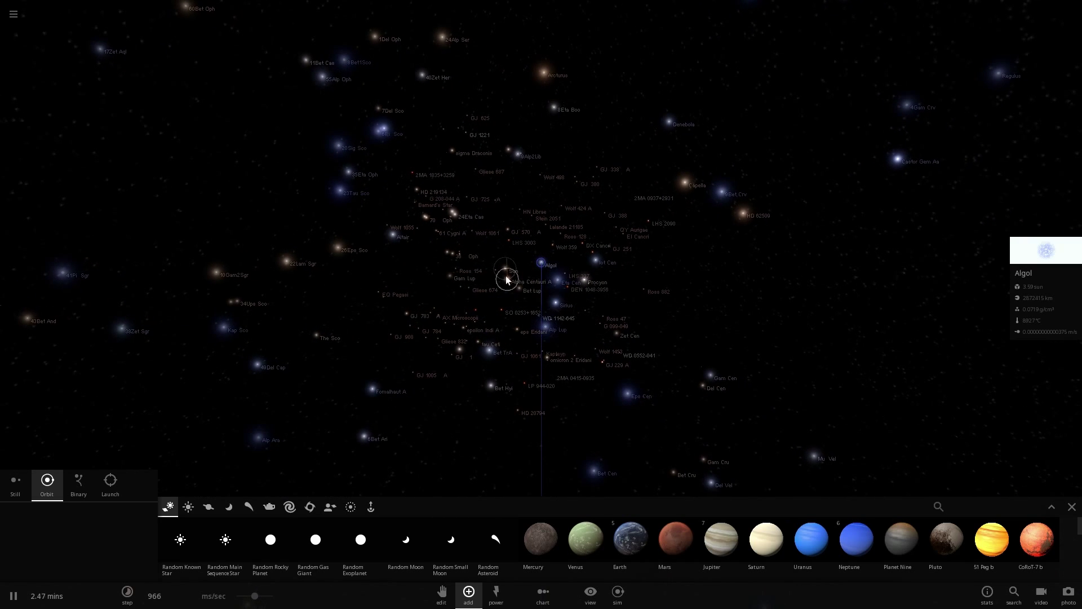
{"action": "left_click_drag", "start_coordinate": [512, 285], "coordinate": [545, 269]}
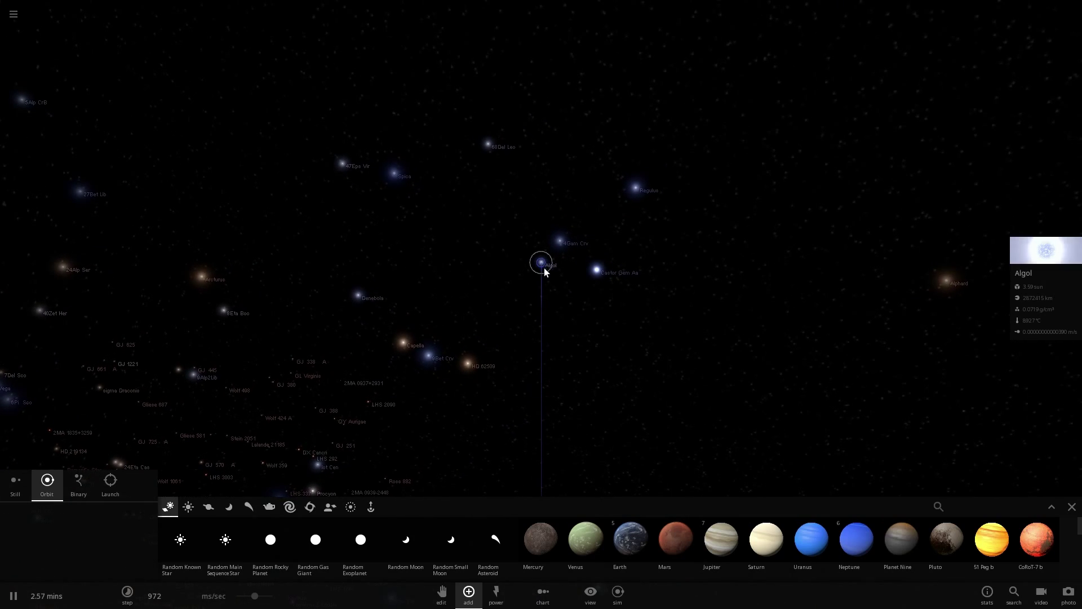
{"action": "scroll", "coordinate": [544, 269], "scroll_direction": "up", "scroll_amount": 5}
{"action": "scroll", "coordinate": [543, 268], "scroll_direction": "down", "scroll_amount": 3}
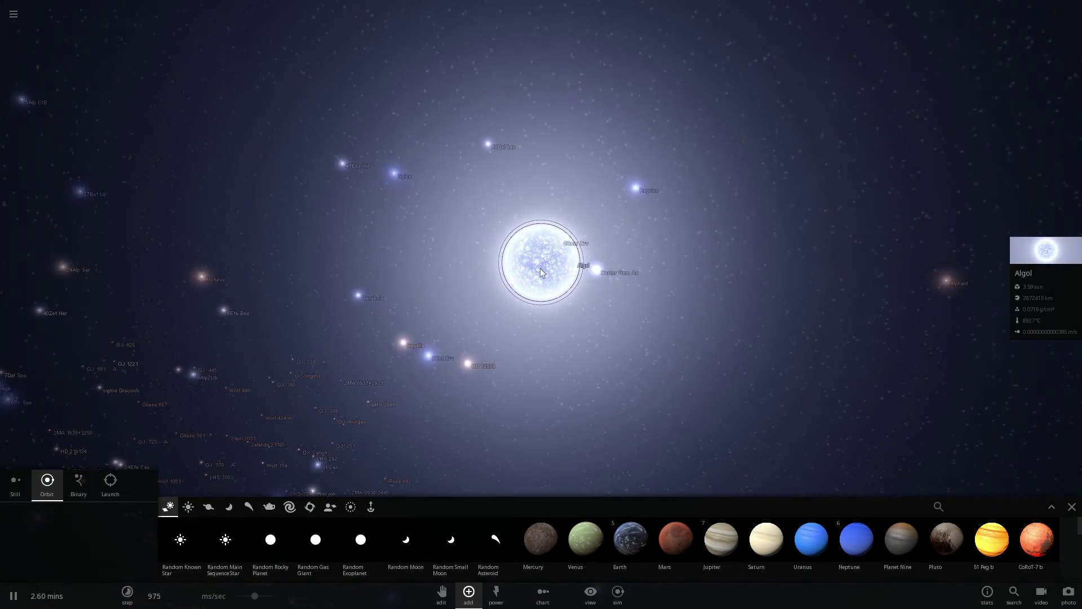
{"action": "scroll", "coordinate": [553, 282], "scroll_direction": "down", "scroll_amount": 3}
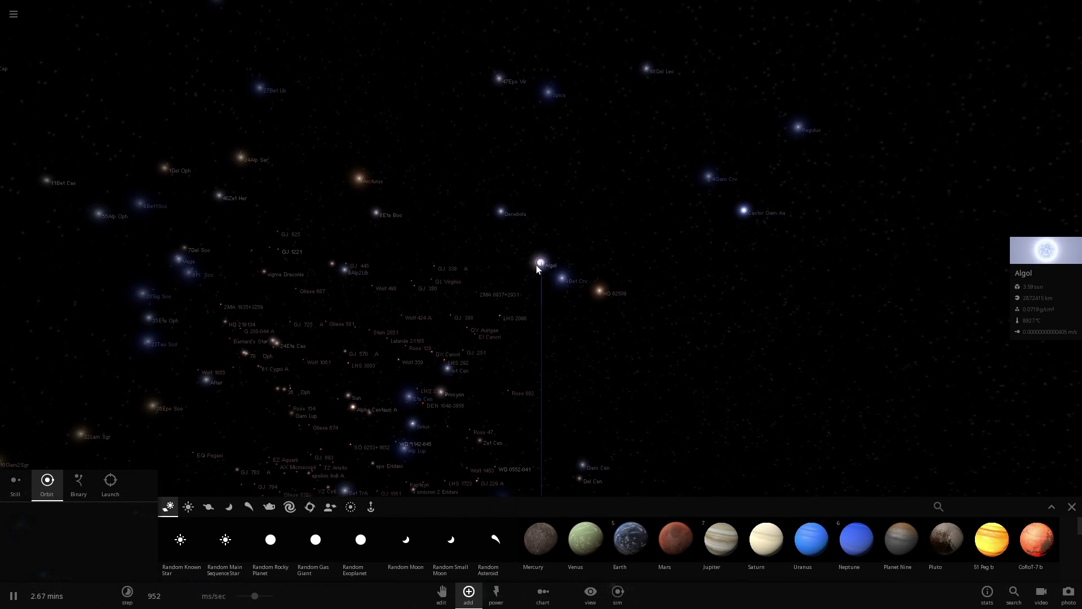
{"action": "left_click_drag", "start_coordinate": [570, 286], "coordinate": [540, 275]}
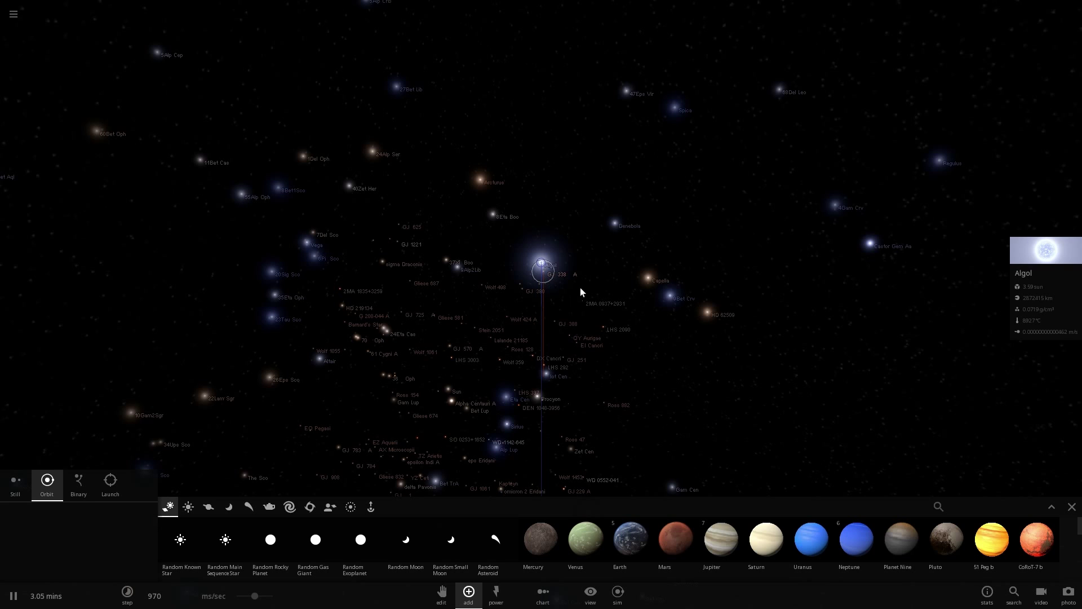
{"action": "left_click_drag", "start_coordinate": [582, 296], "coordinate": [573, 288]}
{"action": "scroll", "coordinate": [567, 279], "scroll_direction": "up", "scroll_amount": 3}
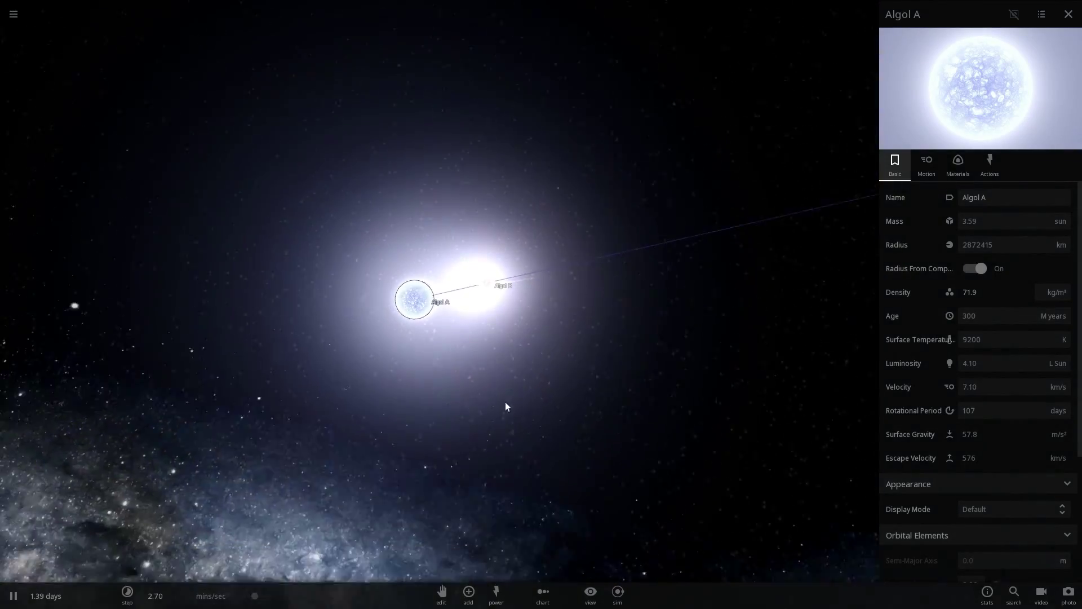
View the Algol pair up close and open the properties of Algol B.
{"action": "left_click_drag", "start_coordinate": [505, 402], "coordinate": [490, 282]}
{"action": "scroll", "coordinate": [490, 282], "scroll_direction": "up", "scroll_amount": 8}
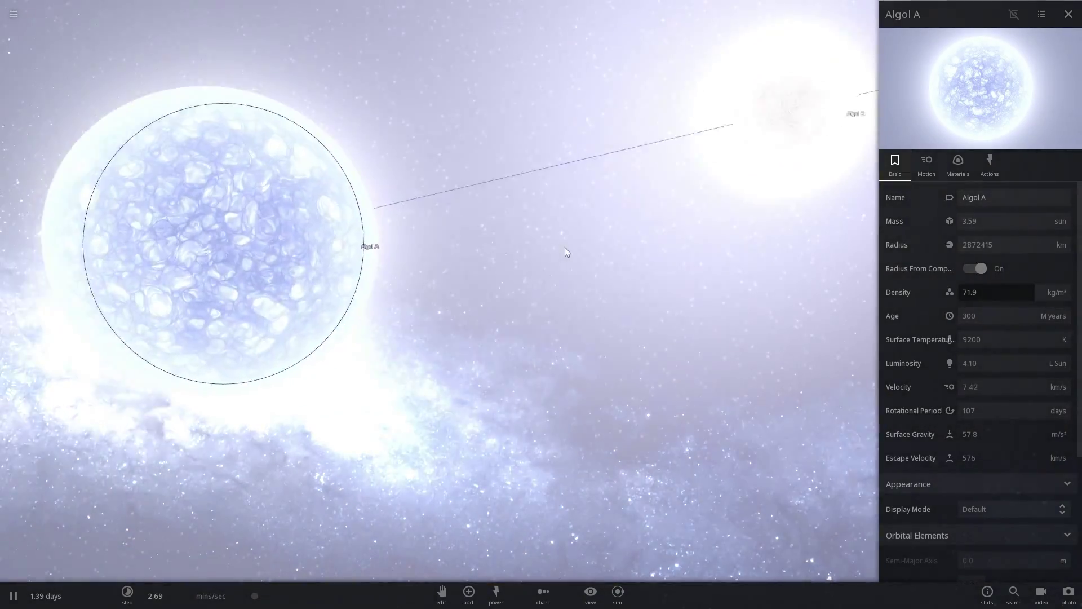
{"action": "scroll", "coordinate": [565, 248], "scroll_direction": "down", "scroll_amount": 3}
{"action": "left_click", "coordinate": [733, 231]}
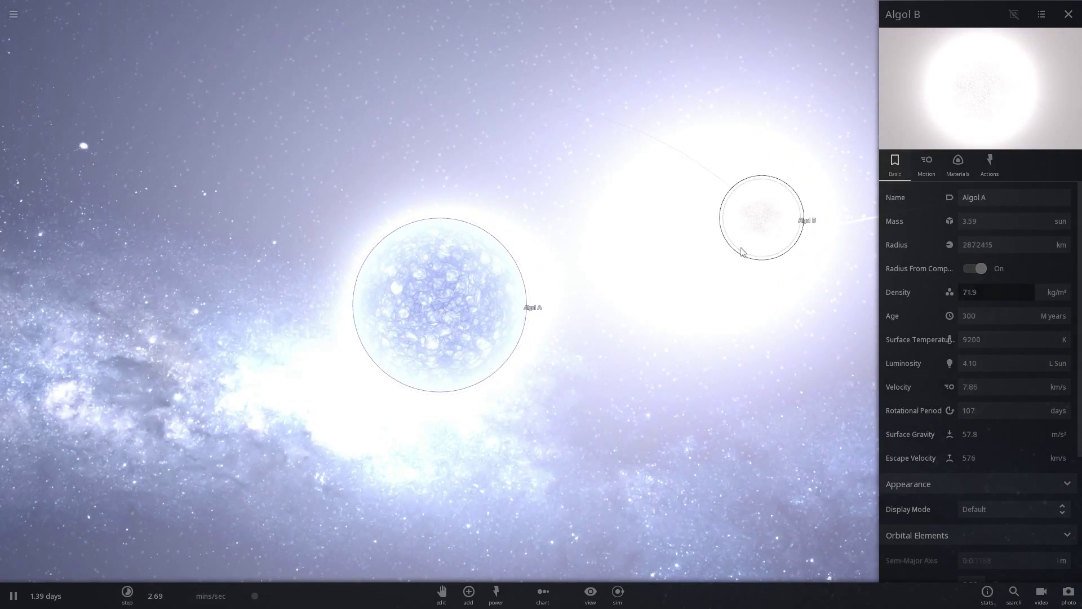
{"action": "scroll", "coordinate": [728, 241], "scroll_direction": "down", "scroll_amount": 5}
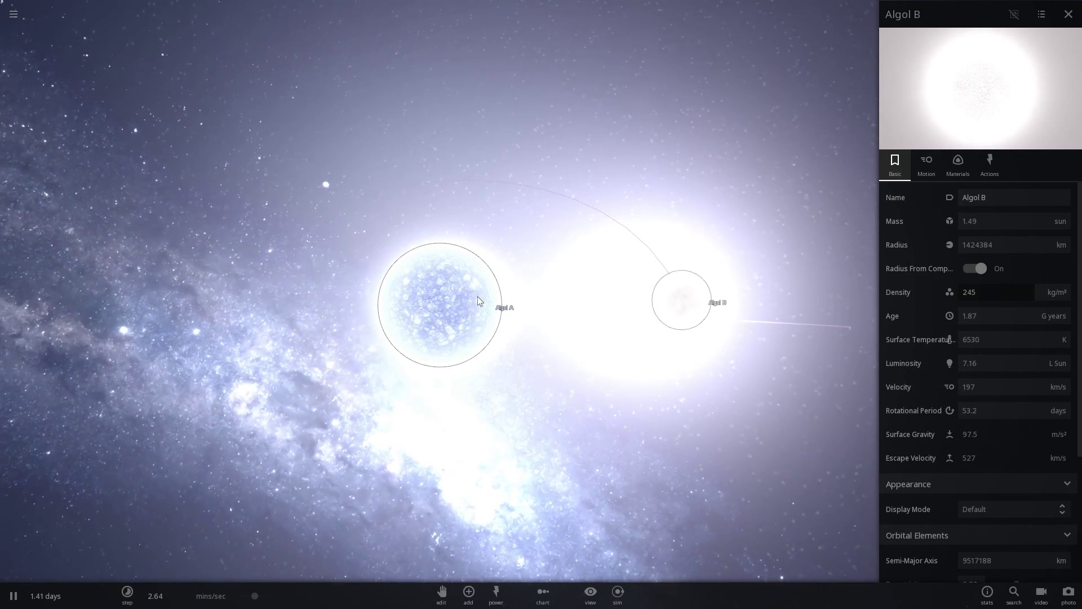
Compare the basic properties of Algol A and Algol B by inspecting each star alternately.
{"action": "left_click", "coordinate": [458, 302]}
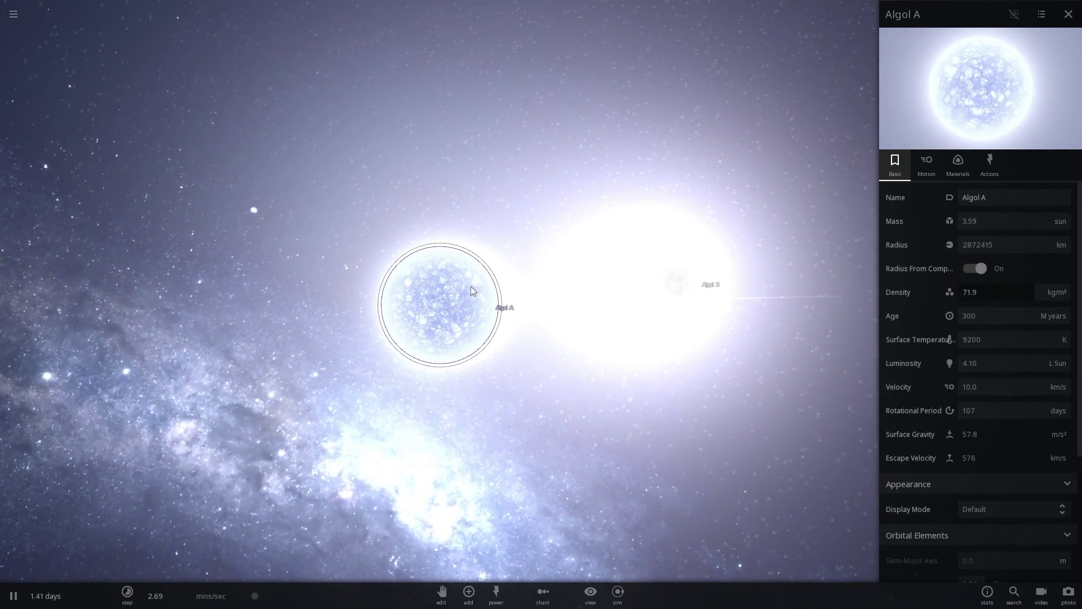
{"action": "left_click_drag", "start_coordinate": [471, 286], "coordinate": [582, 267]}
{"action": "scroll", "coordinate": [529, 280], "scroll_direction": "up", "scroll_amount": 2}
{"action": "scroll", "coordinate": [529, 280], "scroll_direction": "up", "scroll_amount": 1}
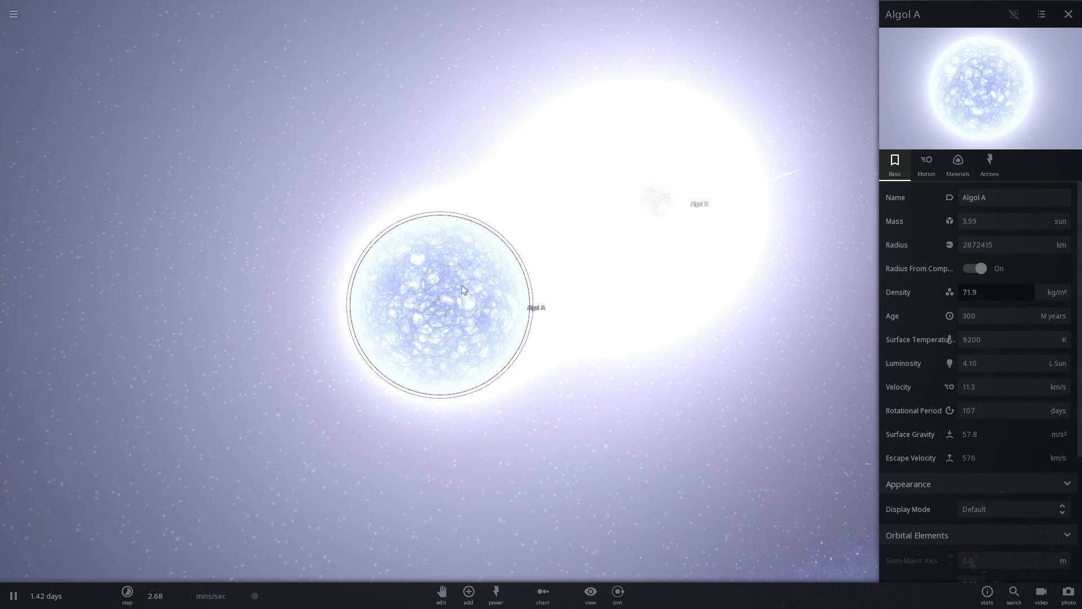
{"action": "left_click", "coordinate": [665, 193]}
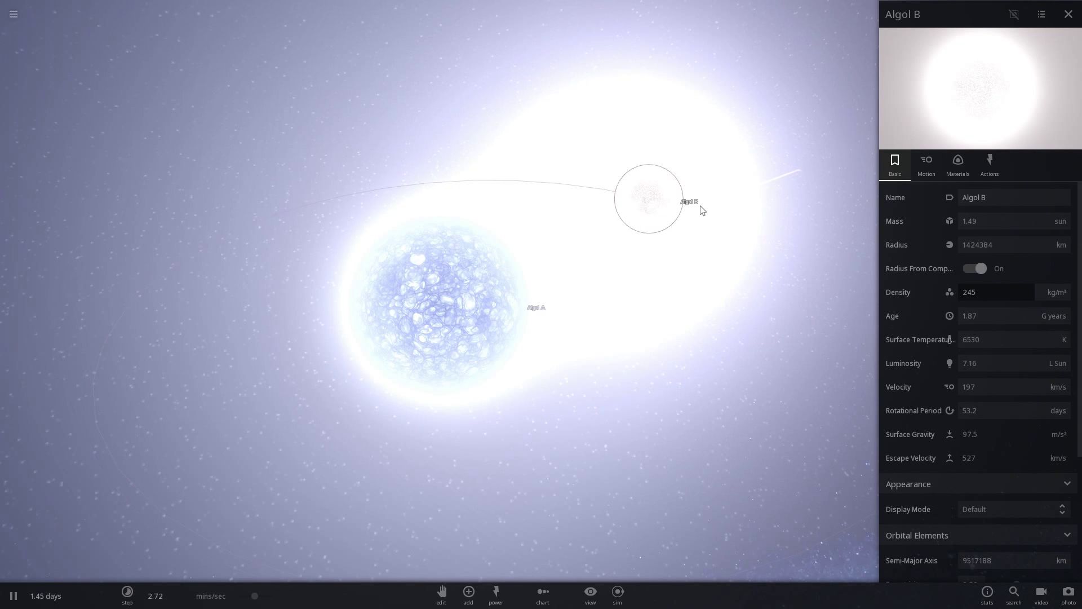
{"action": "left_click", "coordinate": [471, 306]}
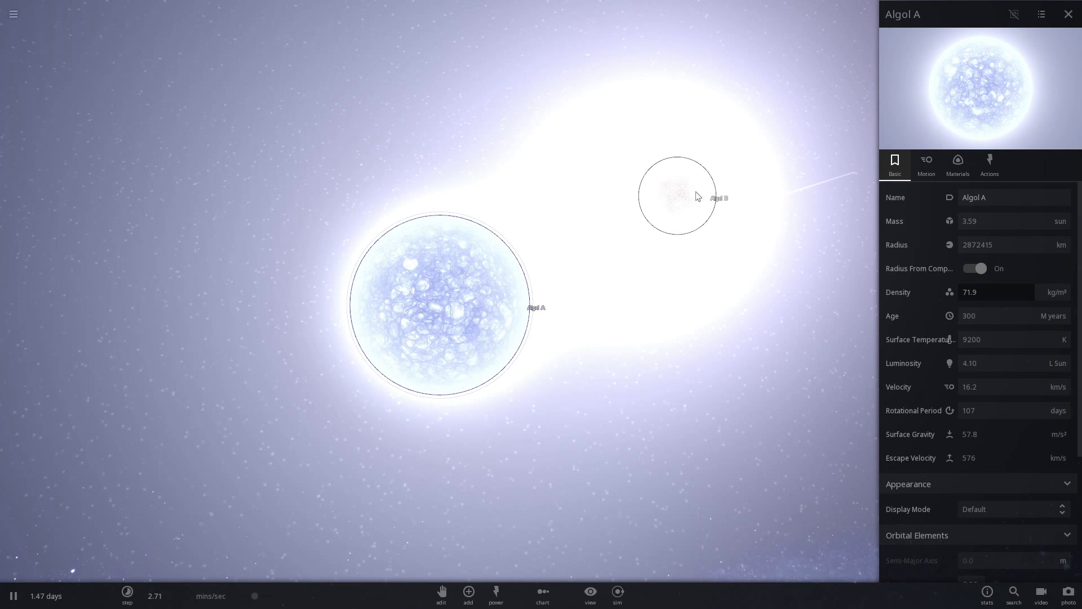
{"action": "left_click", "coordinate": [679, 198]}
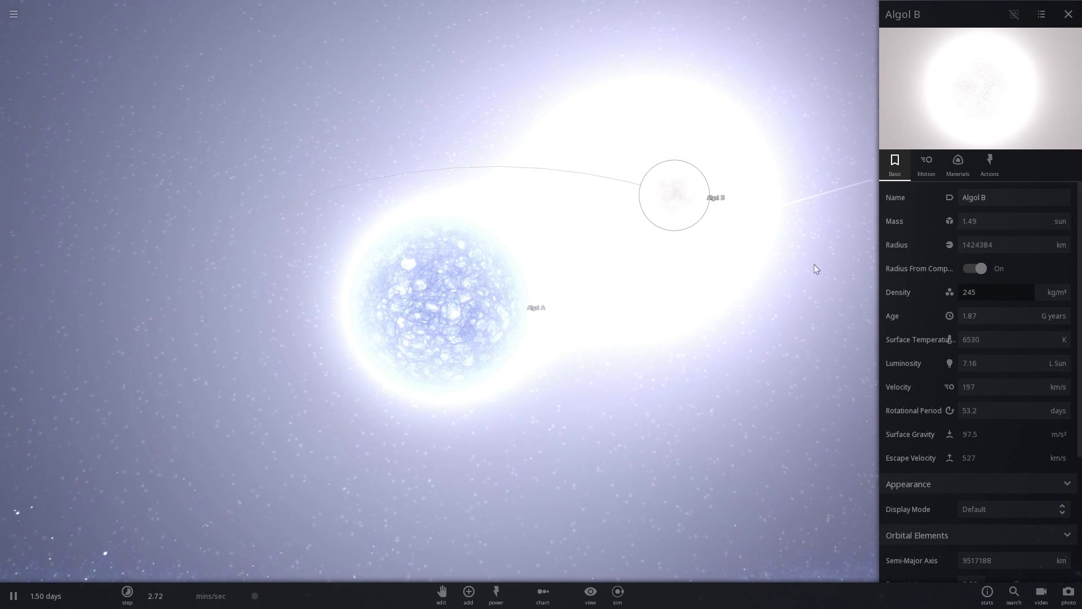
Centre the view on Algol B and reopen its basic properties.
{"action": "left_click", "coordinate": [991, 293]}
{"action": "double_click", "coordinate": [718, 225]}
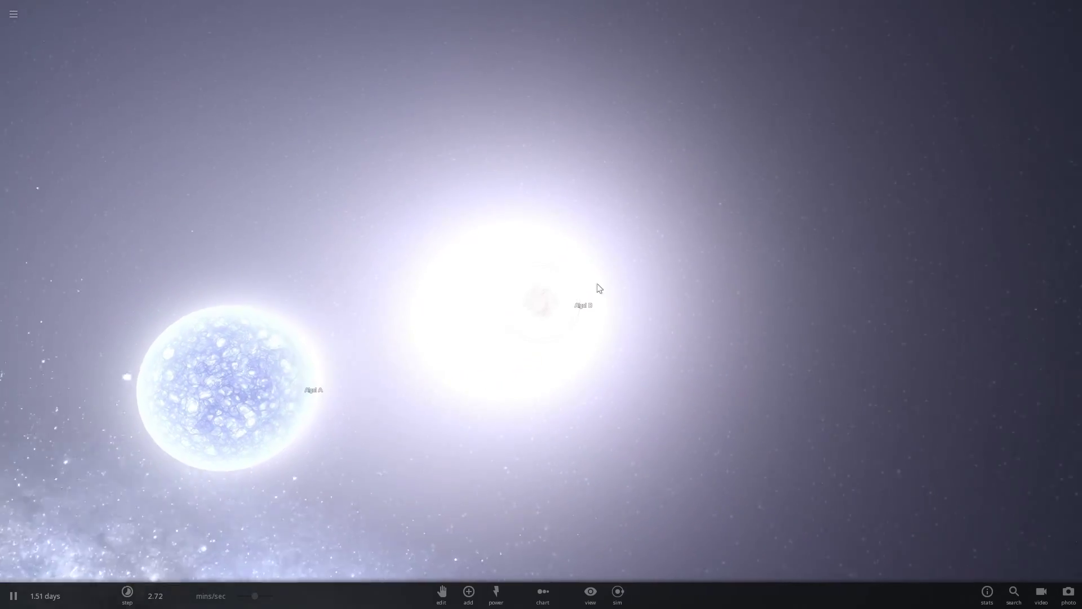
{"action": "left_click", "coordinate": [546, 307]}
{"action": "left_click", "coordinate": [1012, 242]}
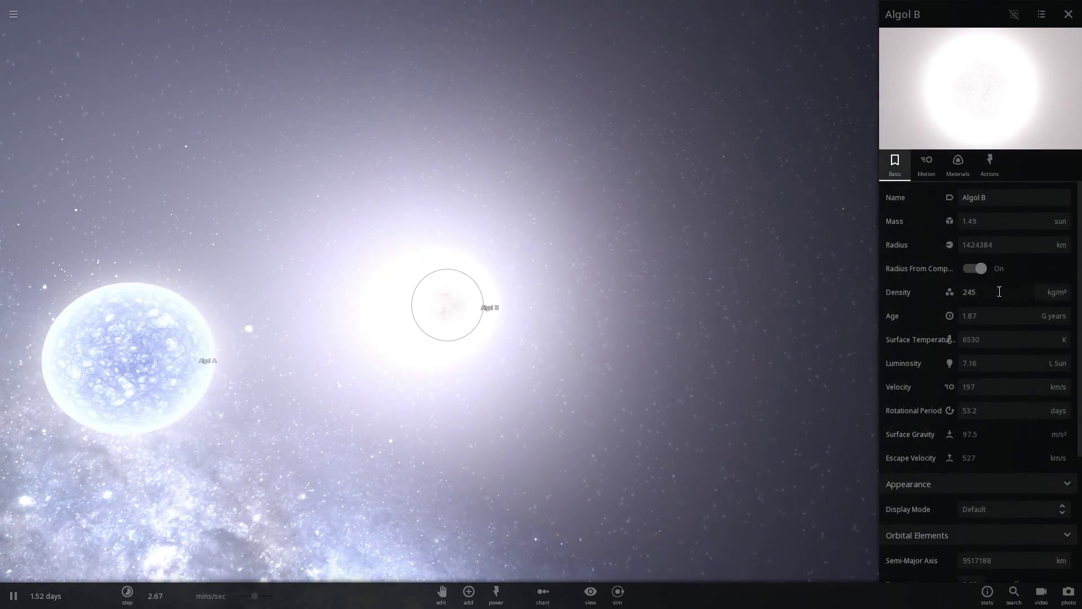
Check Algol A's properties, and raise Algol B's age in stages to 2.53 G years, recalculating its radius from composition.
{"action": "left_click", "coordinate": [141, 365]}
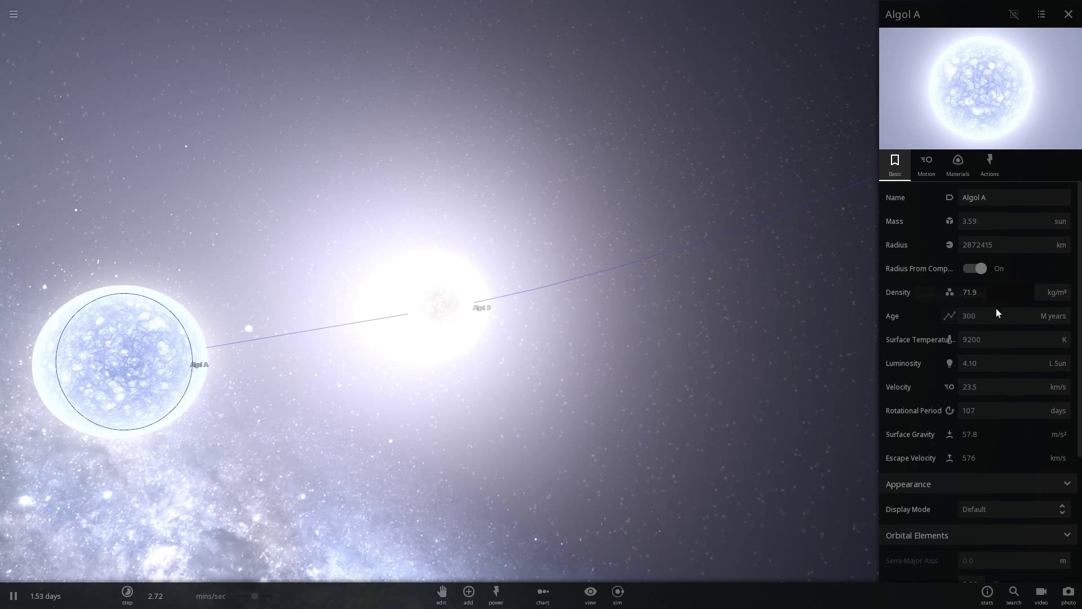
{"action": "left_click", "coordinate": [442, 314]}
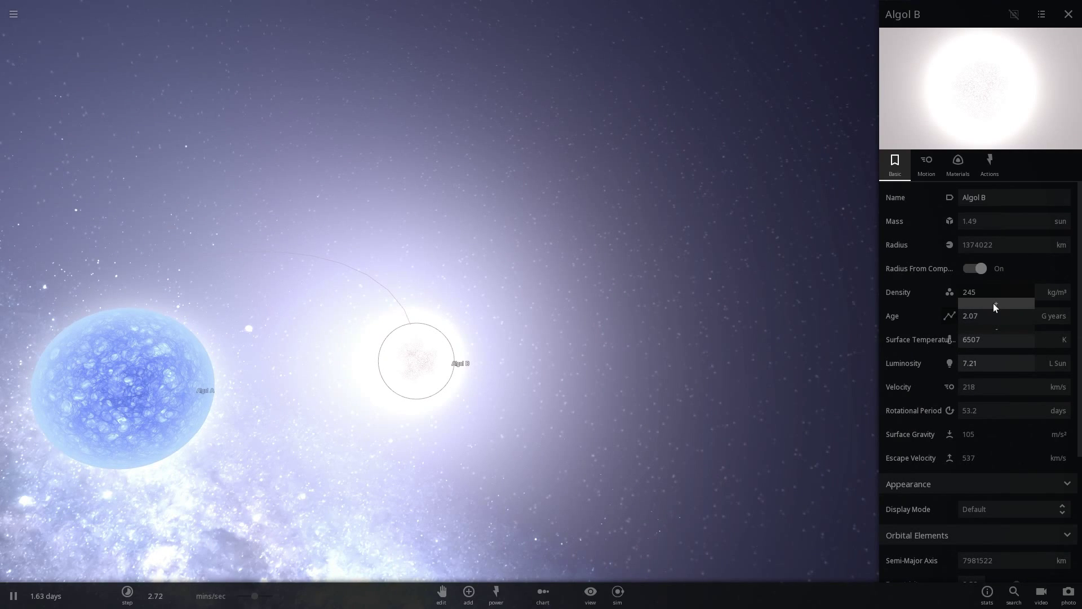
{"action": "left_click_drag", "start_coordinate": [993, 303], "coordinate": [975, 259]}
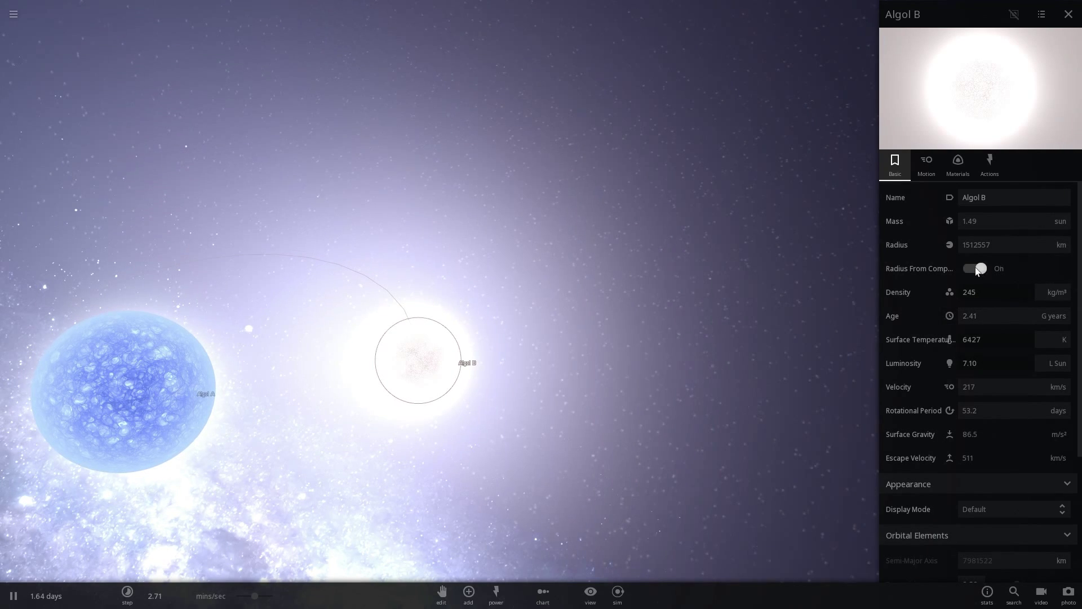
{"action": "left_click_drag", "start_coordinate": [996, 305], "coordinate": [976, 270]}
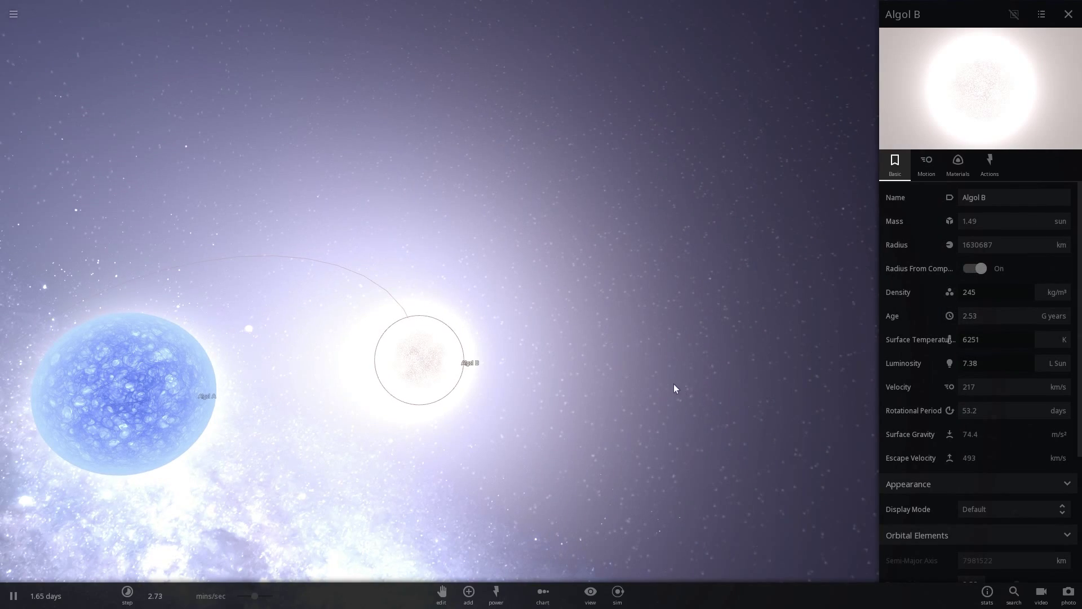
Compare the sizes and properties of Algol A and the aged Algol B, centring the view on each star.
{"action": "left_click_drag", "start_coordinate": [622, 377], "coordinate": [573, 385]}
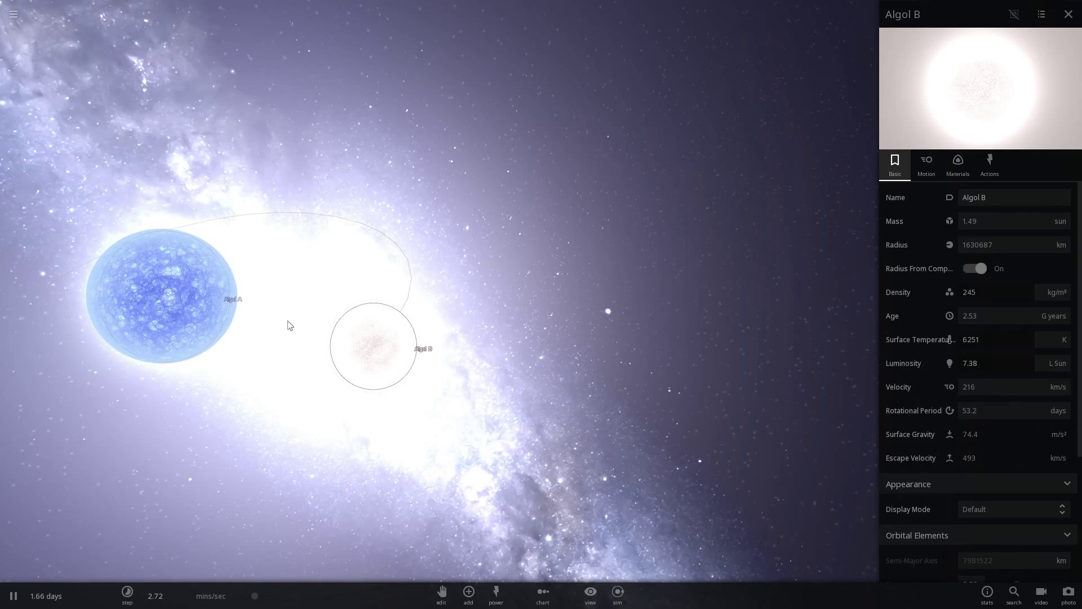
{"action": "double_click", "coordinate": [158, 306]}
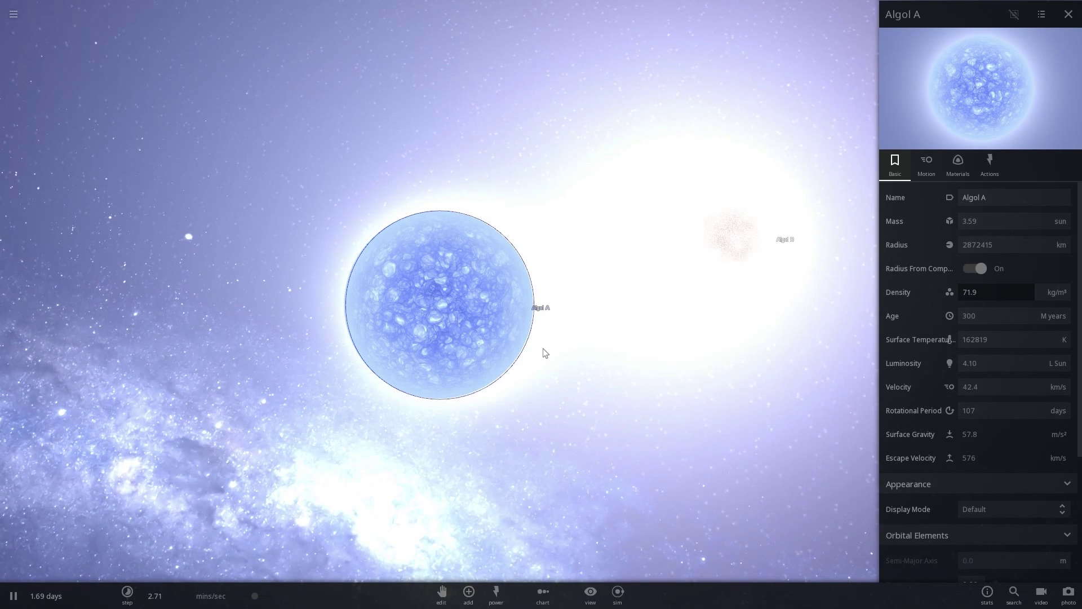
{"action": "left_click", "coordinate": [711, 237]}
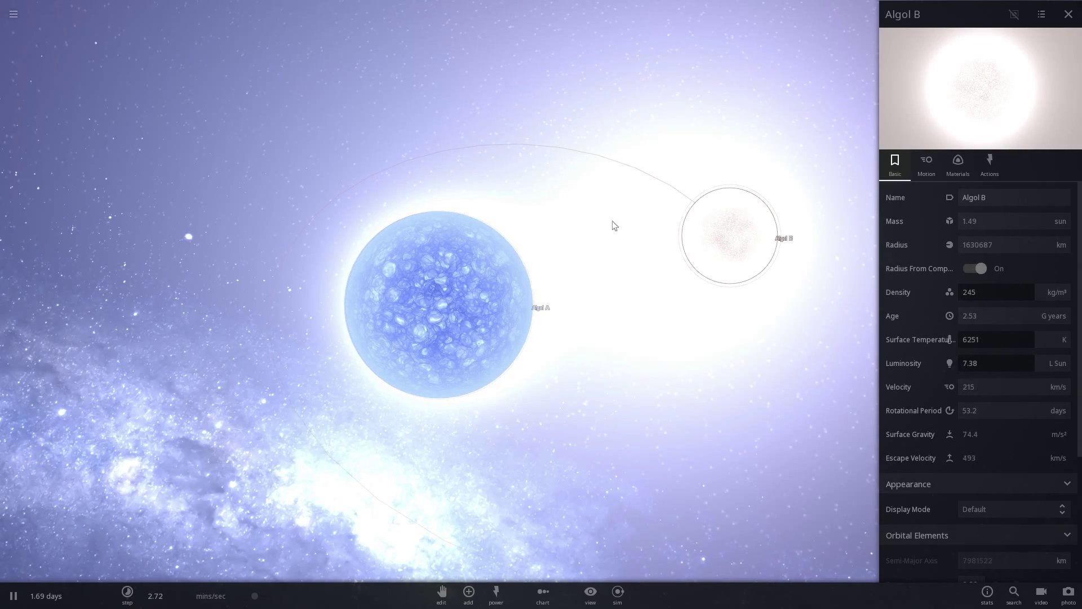
{"action": "scroll", "coordinate": [592, 259], "scroll_direction": "down", "scroll_amount": 3}
{"action": "left_click_drag", "start_coordinate": [591, 259], "coordinate": [600, 296]}
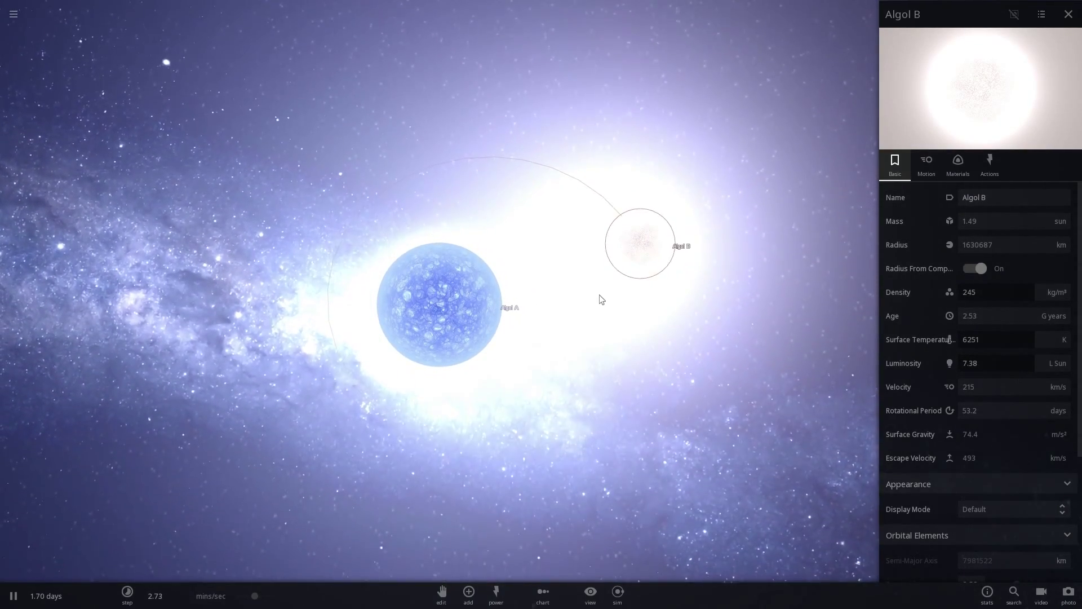
{"action": "double_click", "coordinate": [637, 239]}
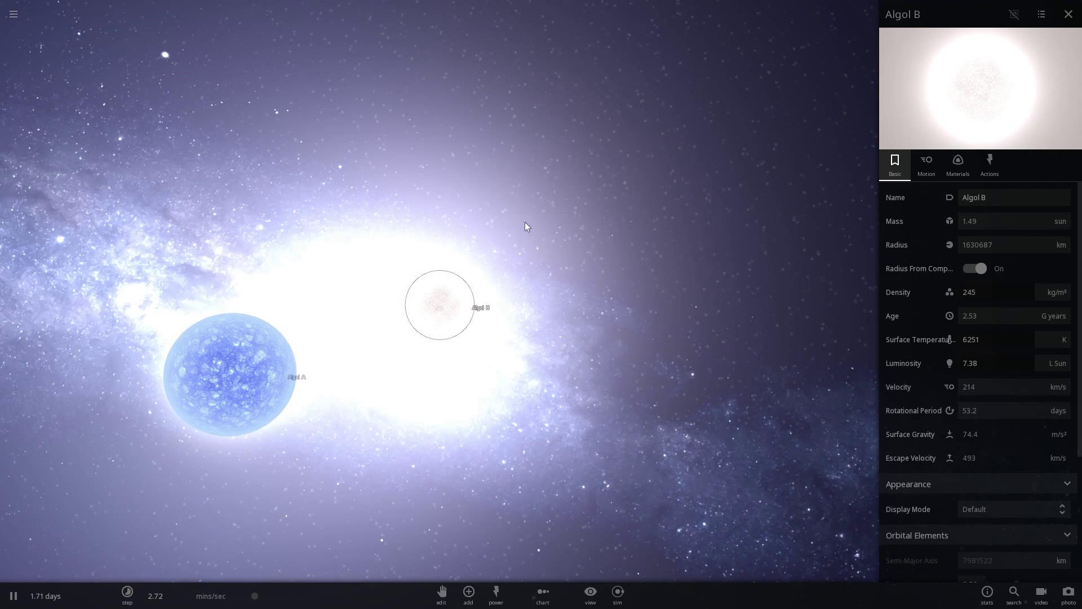
{"action": "scroll", "coordinate": [431, 289], "scroll_direction": "up", "scroll_amount": 2}
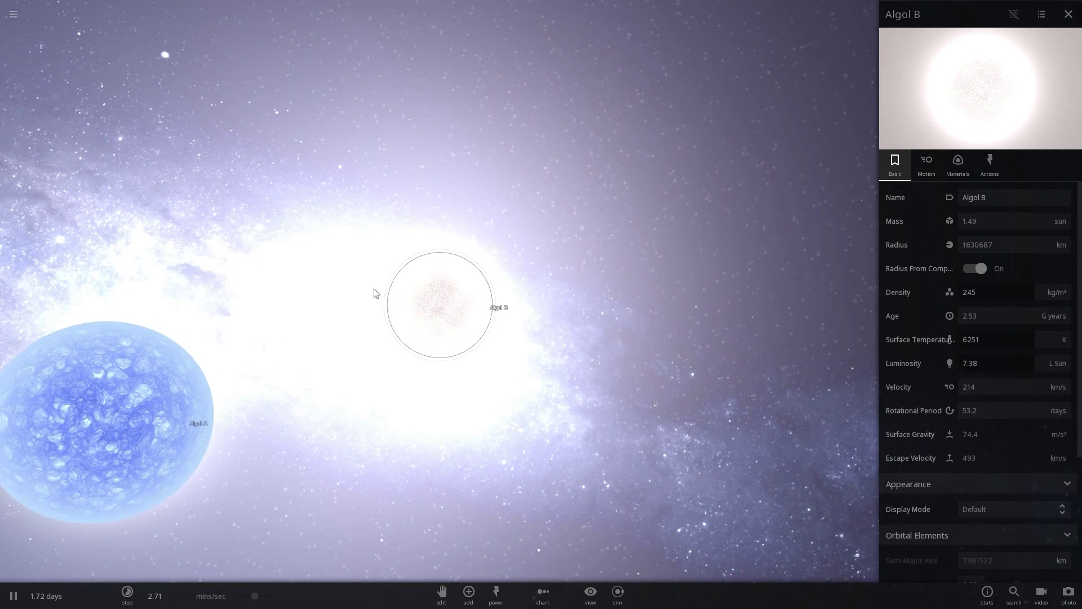
{"action": "scroll", "coordinate": [411, 302], "scroll_direction": "down", "scroll_amount": 3}
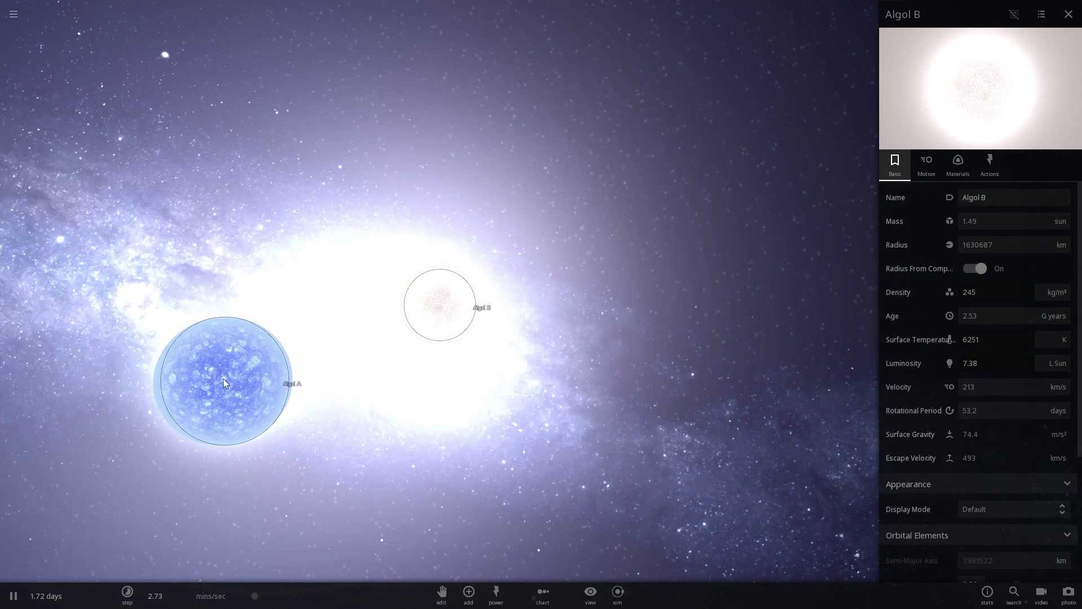
{"action": "scroll", "coordinate": [441, 301], "scroll_direction": "up", "scroll_amount": 3}
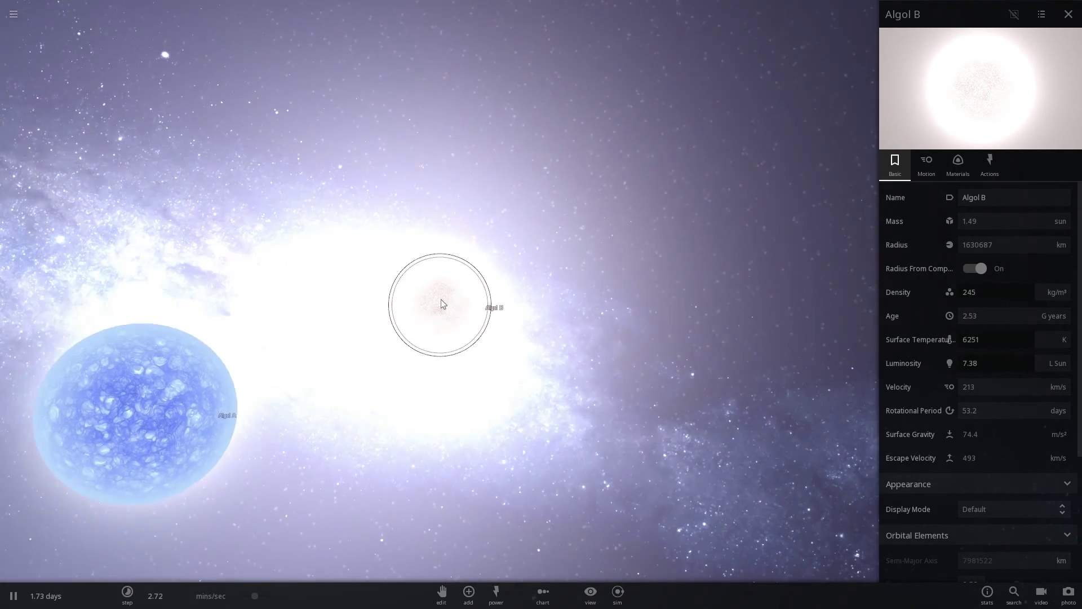
{"action": "scroll", "coordinate": [441, 303], "scroll_direction": "down", "scroll_amount": 2}
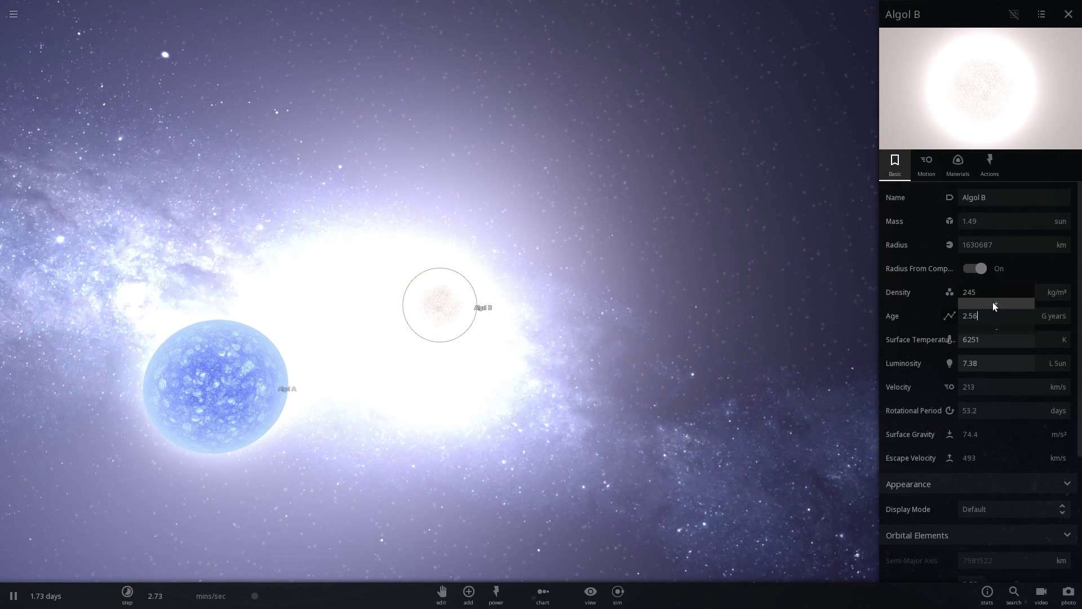
Raise Algol B's age in stages to 2.88 G years, recalculating its radius from composition after each increase.
{"action": "left_click", "coordinate": [992, 303]}
{"action": "left_click", "coordinate": [976, 270]}
{"action": "left_click", "coordinate": [977, 270]}
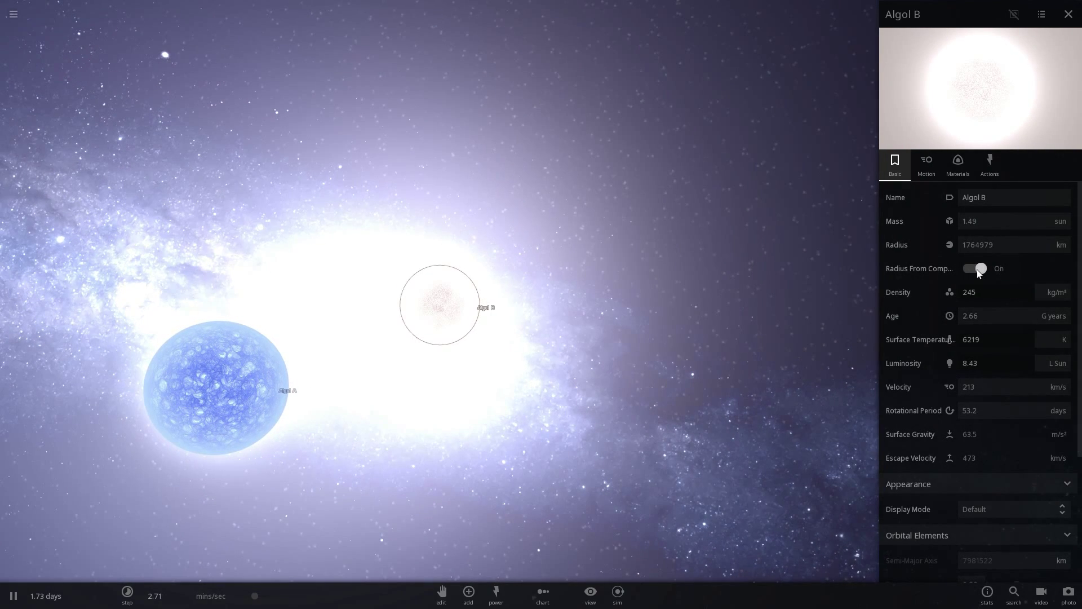
{"action": "left_click", "coordinate": [991, 305]}
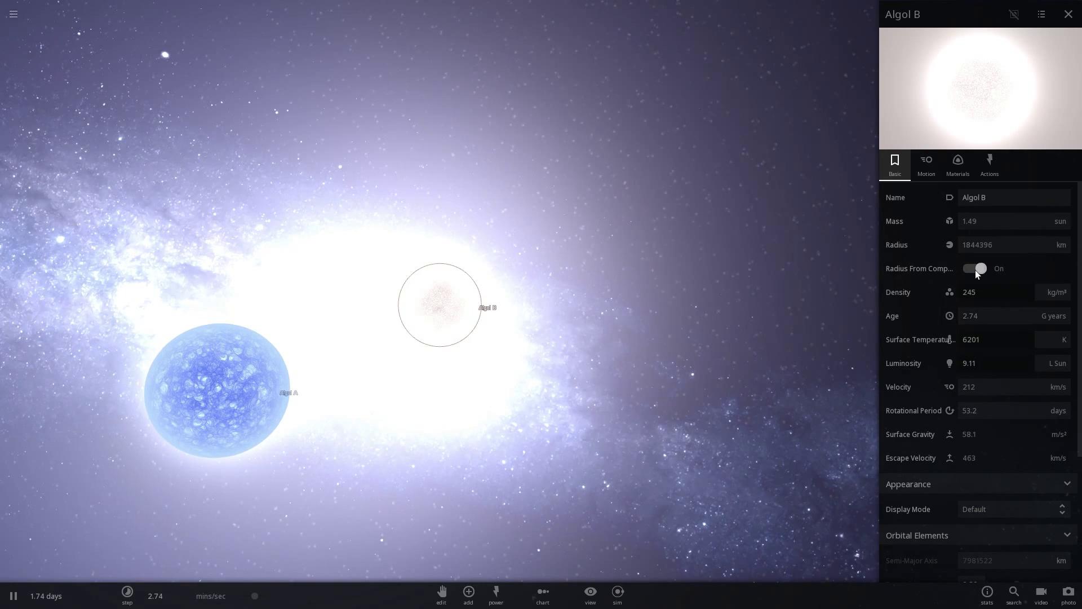
{"action": "left_click", "coordinate": [990, 307]}
{"action": "left_click", "coordinate": [989, 307]}
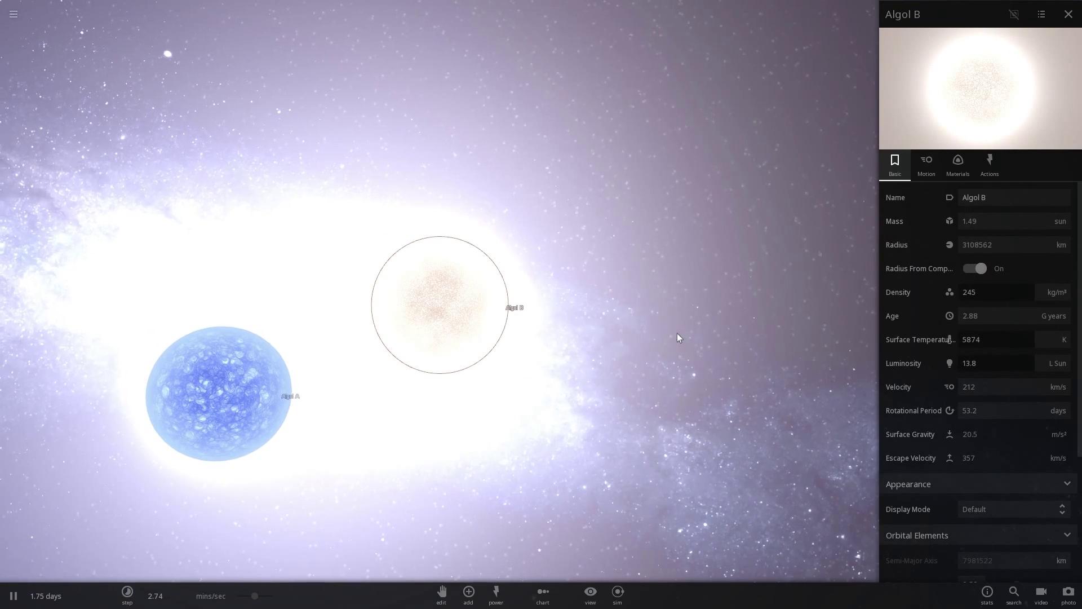
Speed up the simulation to about 25 minutes per second and further to about 2.2 hours per second, keeping both stars in view.
{"action": "left_click_drag", "start_coordinate": [678, 333], "coordinate": [601, 292]}
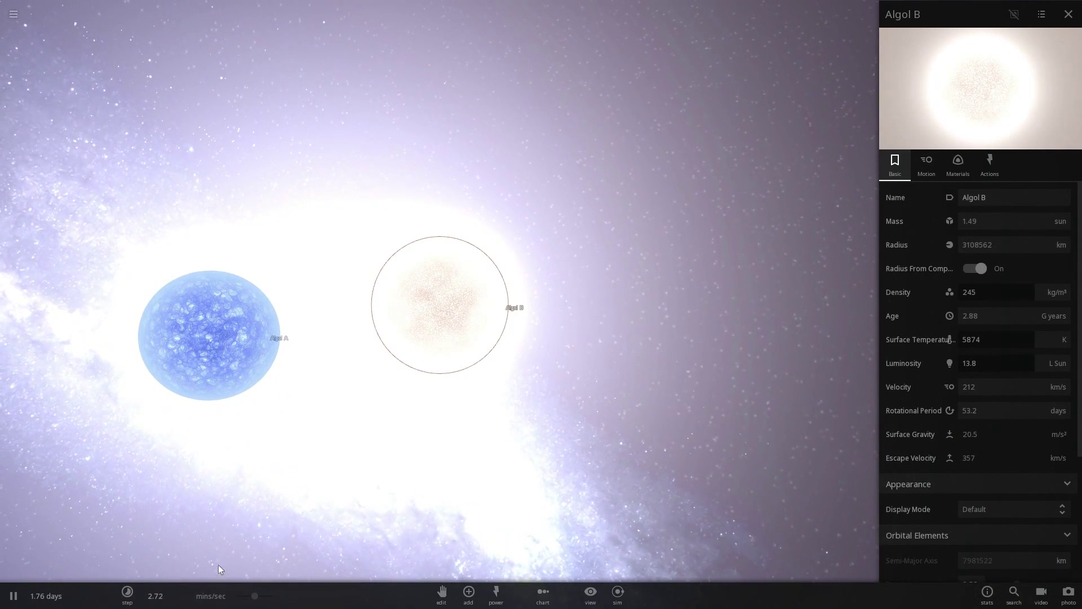
{"action": "left_click_drag", "start_coordinate": [260, 597], "coordinate": [268, 597]}
{"action": "left_click_drag", "start_coordinate": [382, 474], "coordinate": [449, 421]}
{"action": "scroll", "coordinate": [455, 423], "scroll_direction": "up", "scroll_amount": 2}
{"action": "scroll", "coordinate": [455, 423], "scroll_direction": "down", "scroll_amount": 4}
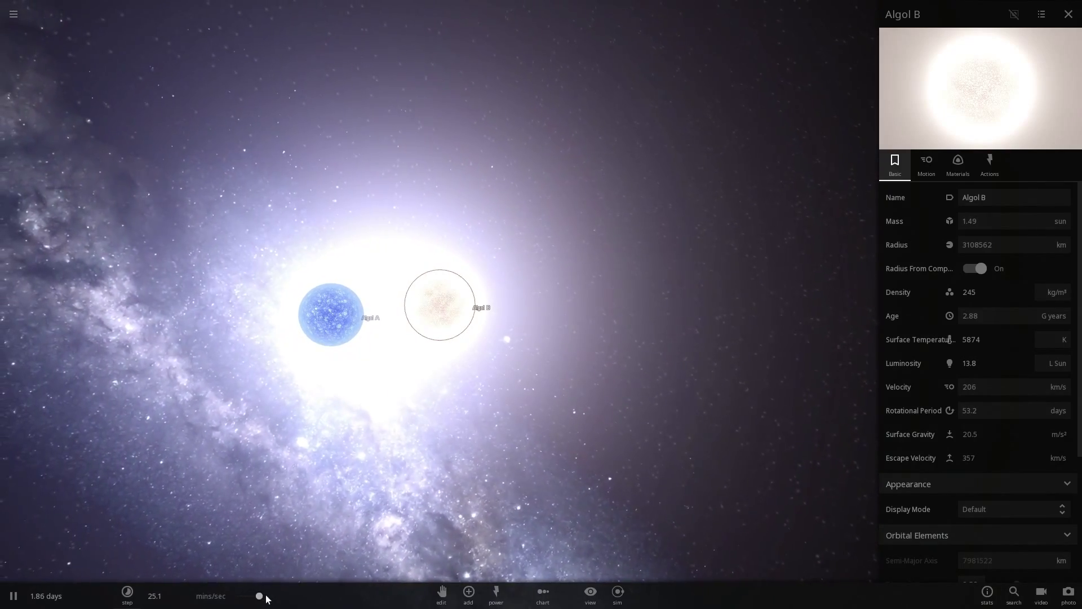
{"action": "left_click_drag", "start_coordinate": [261, 596], "coordinate": [273, 599]}
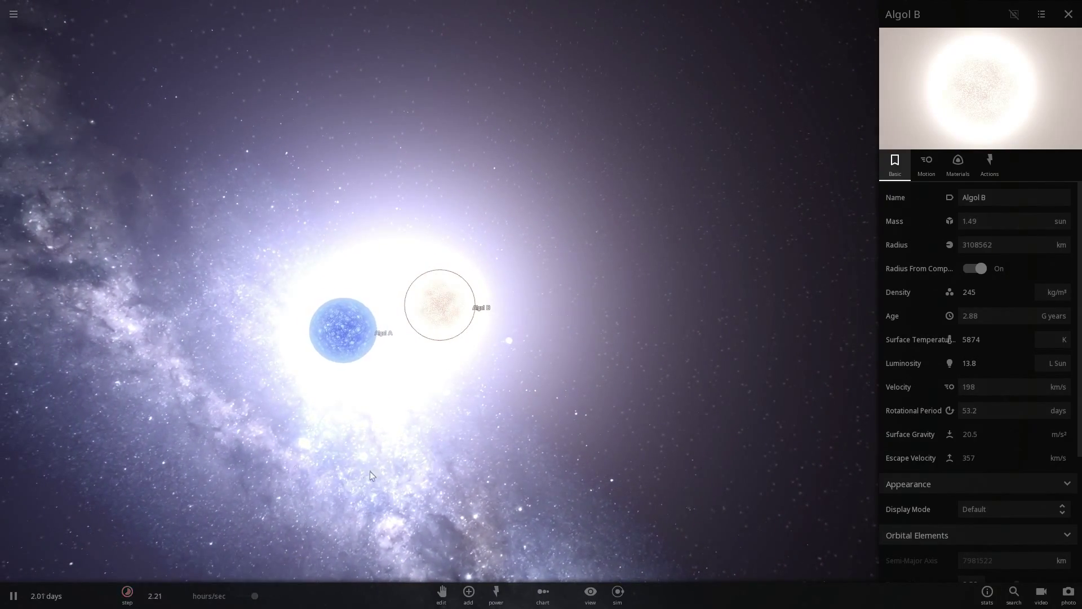
{"action": "left_click_drag", "start_coordinate": [370, 471], "coordinate": [495, 437]}
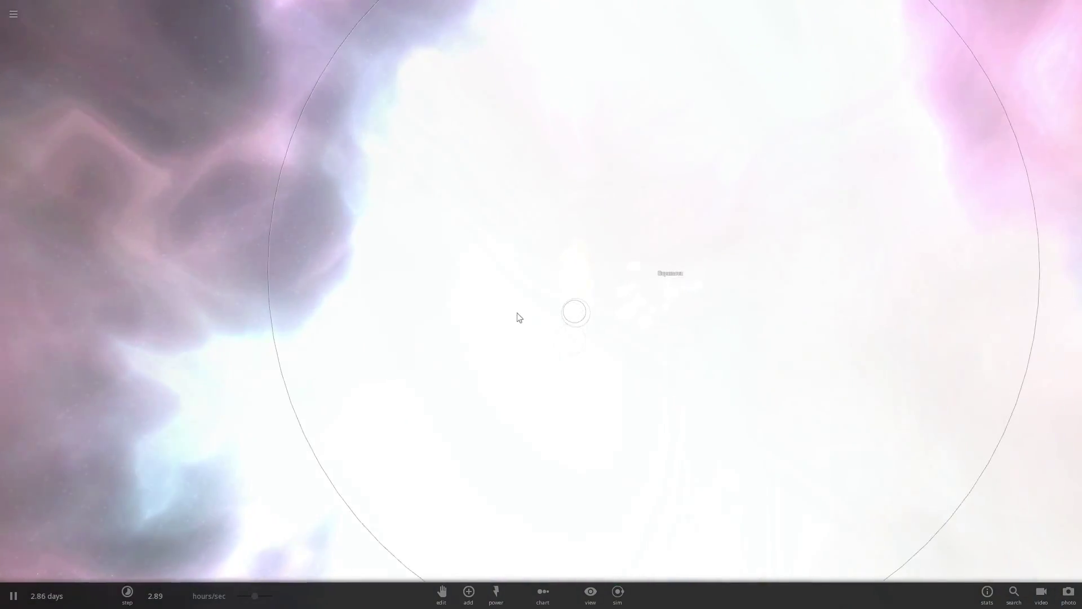
Delete both Type Ia supernova clouds surrounding the debris.
{"action": "left_click", "coordinate": [491, 317]}
{"action": "left_click", "coordinate": [1042, 269]}
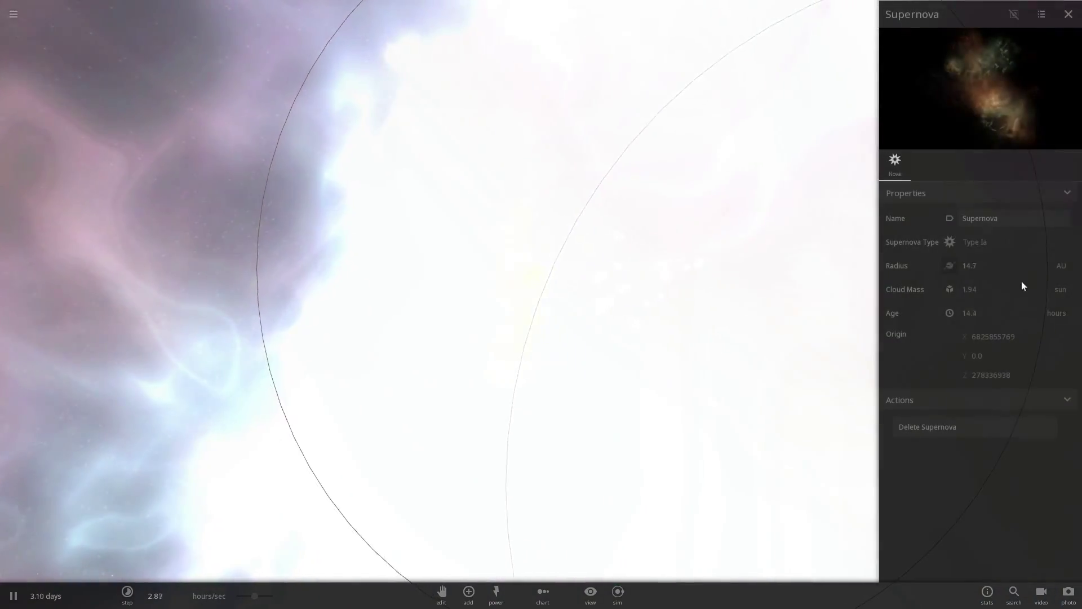
{"action": "left_click", "coordinate": [973, 429]}
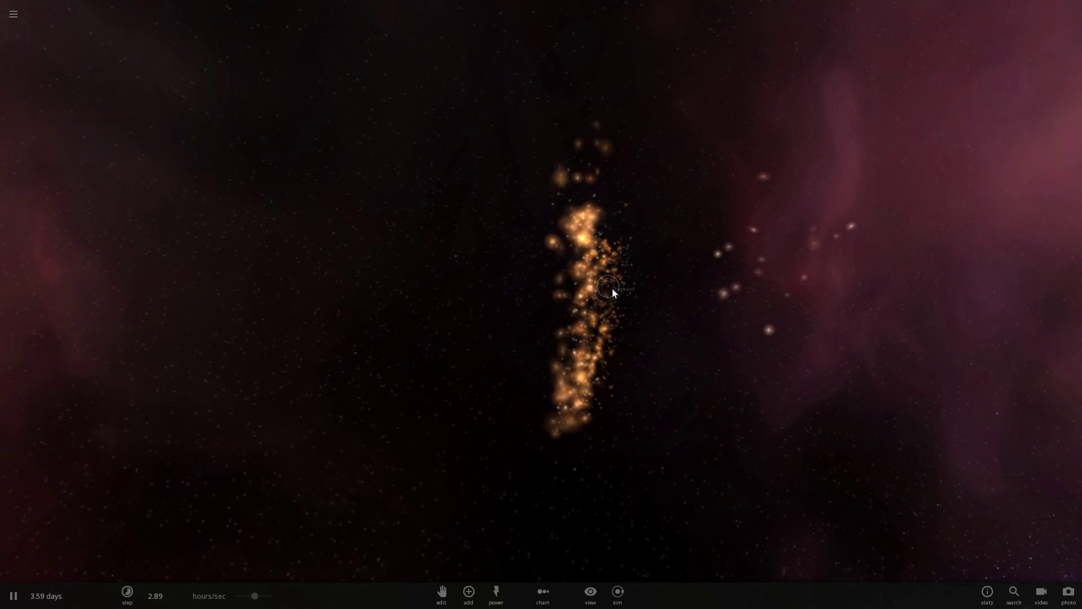
{"action": "scroll", "coordinate": [553, 393], "scroll_direction": "down", "scroll_amount": 5}
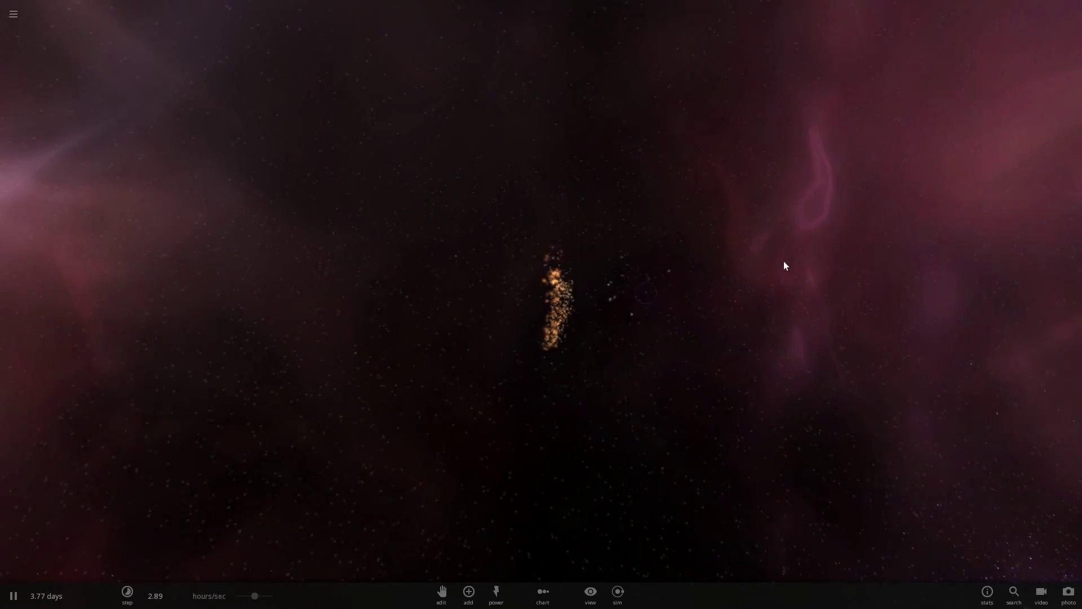
{"action": "left_click", "coordinate": [781, 260]}
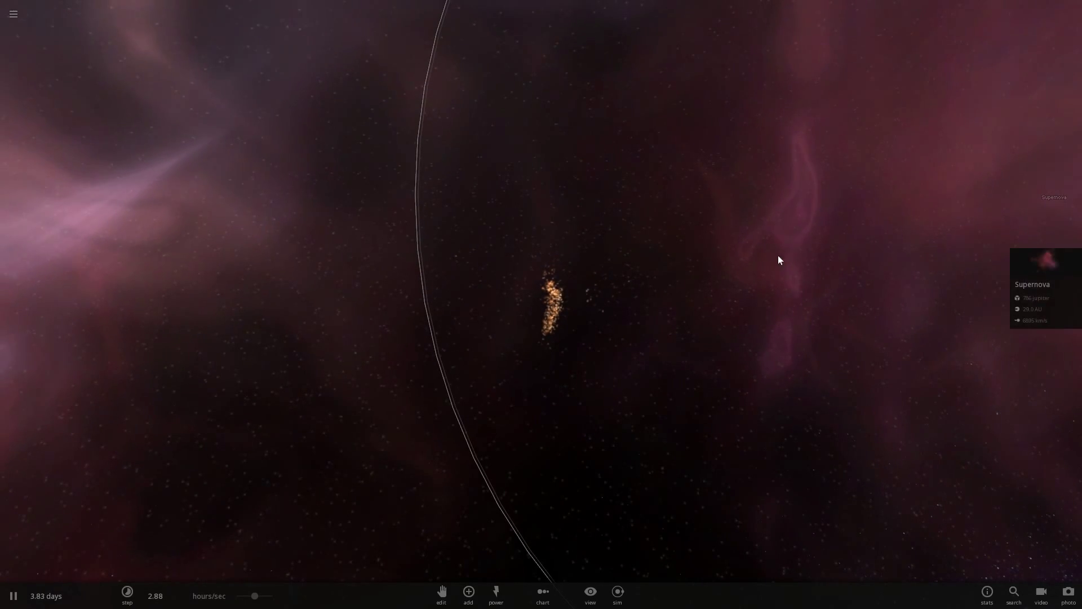
{"action": "left_click", "coordinate": [1036, 256]}
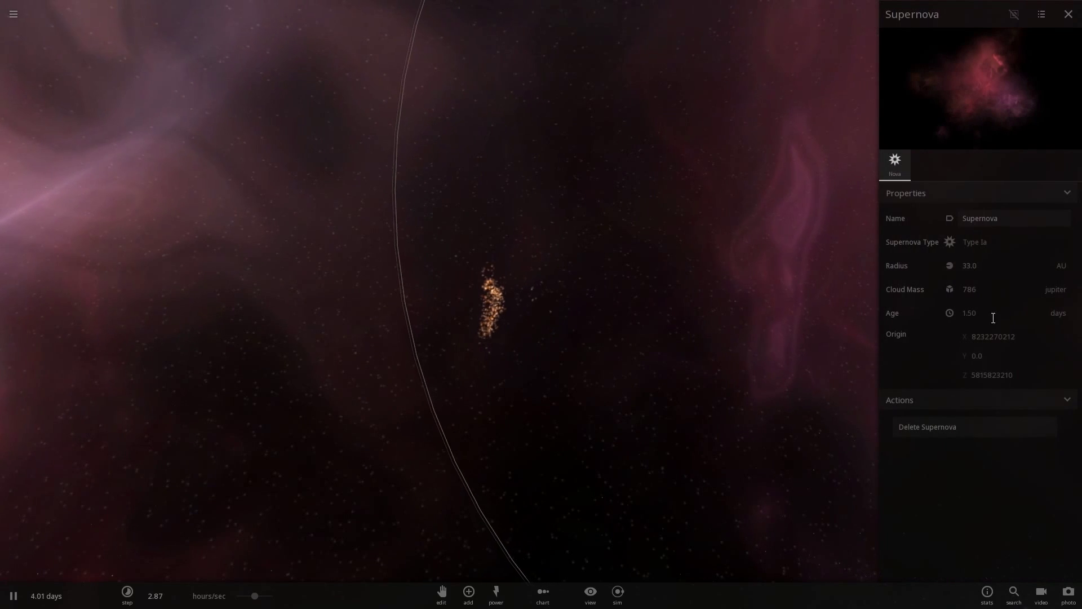
{"action": "left_click", "coordinate": [982, 435]}
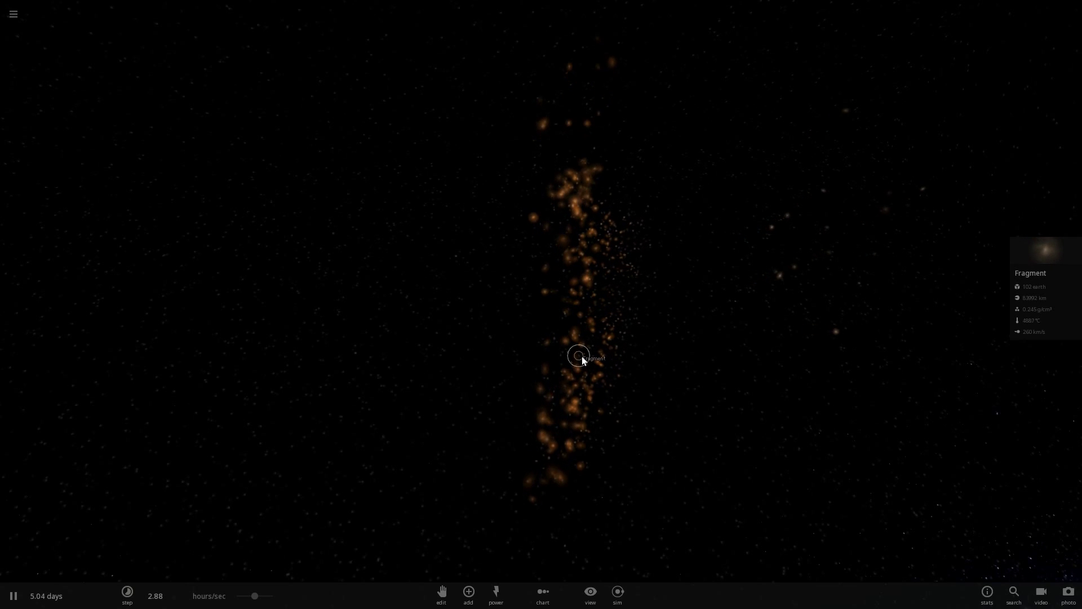
View the debris from another angle and delete all particles and dust from the simulation.
{"action": "left_click_drag", "start_coordinate": [582, 357], "coordinate": [549, 346]}
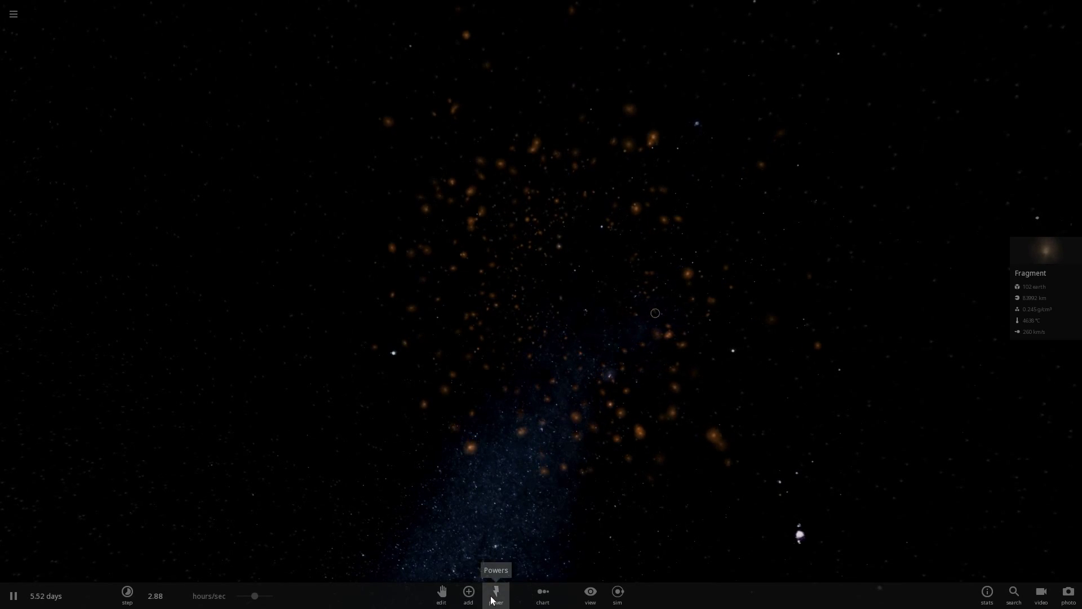
{"action": "left_click", "coordinate": [399, 567]}
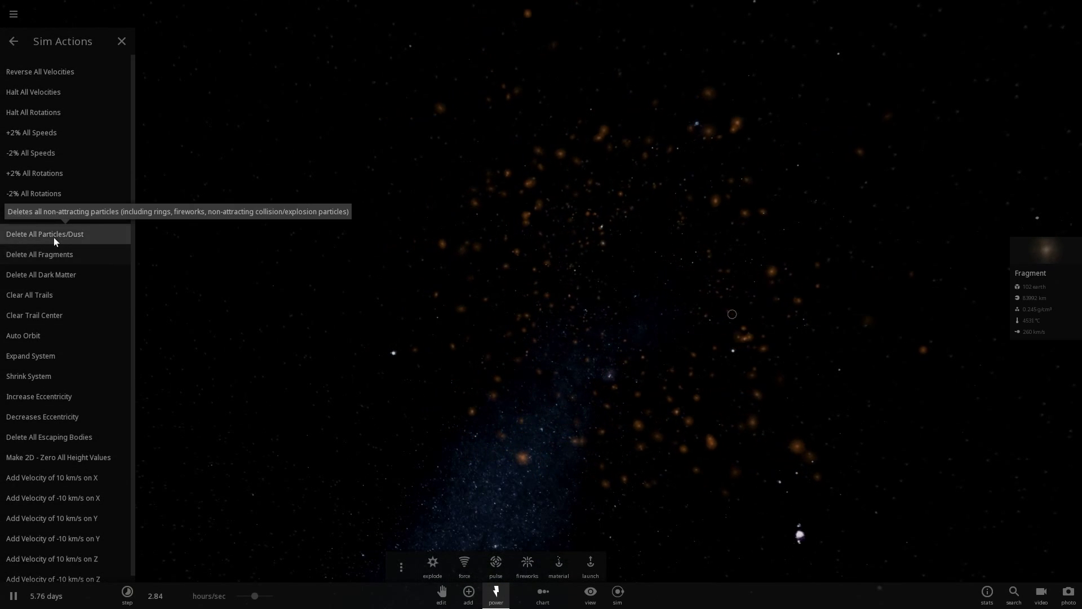
{"action": "left_click", "coordinate": [54, 238]}
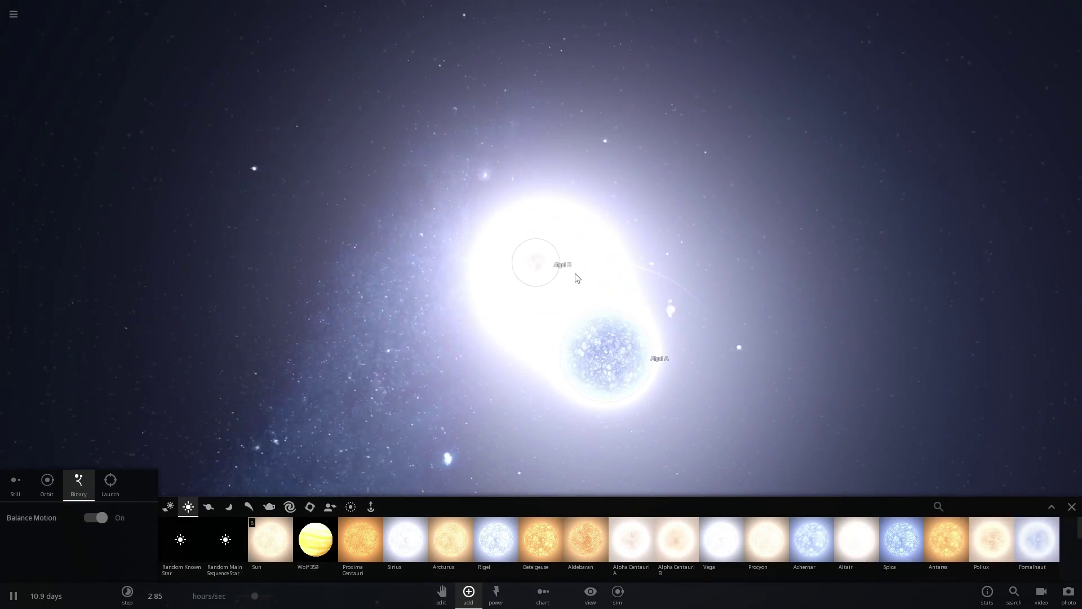
Set the age of the fresh Algol B to 2.7 G years and recalculate its radius from composition.
{"action": "left_click", "coordinate": [536, 267]}
{"action": "left_click", "coordinate": [999, 273]}
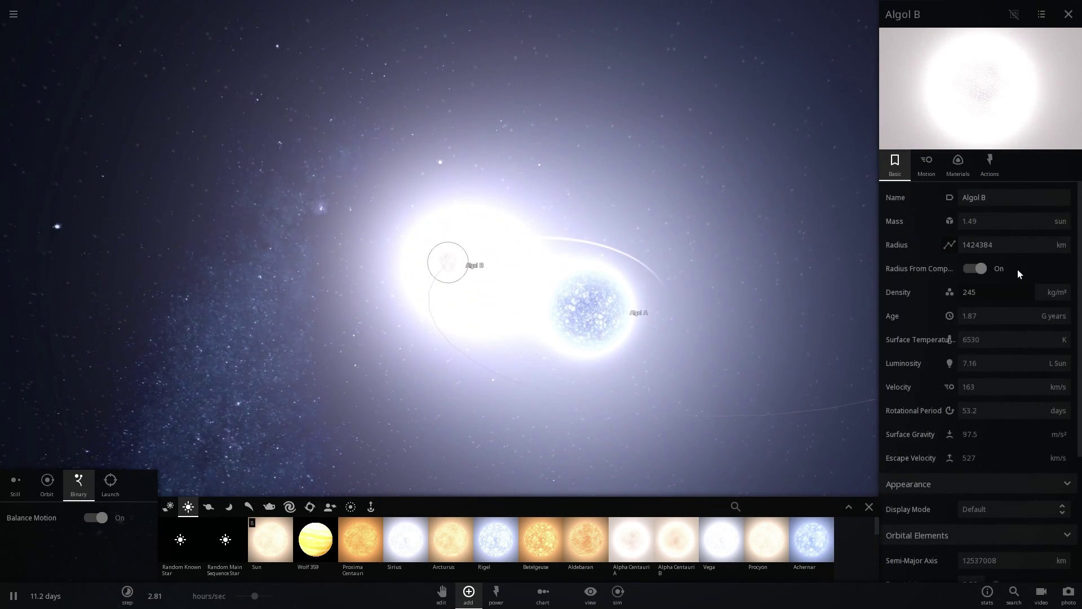
{"action": "left_click", "coordinate": [997, 321]}
{"action": "type", "text": "2.7"}
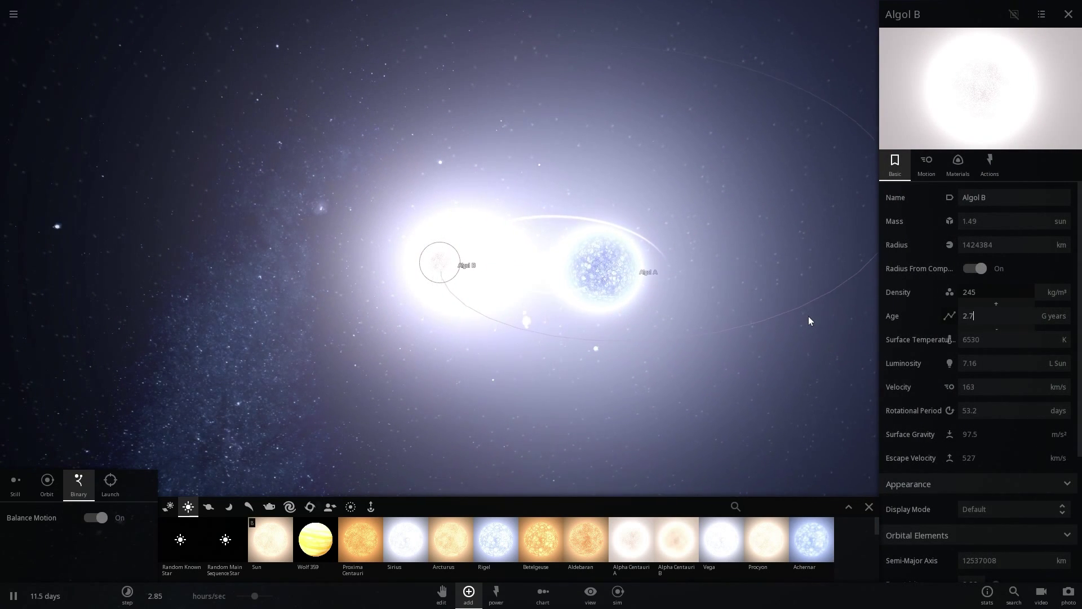
{"action": "left_click", "coordinate": [975, 269]}
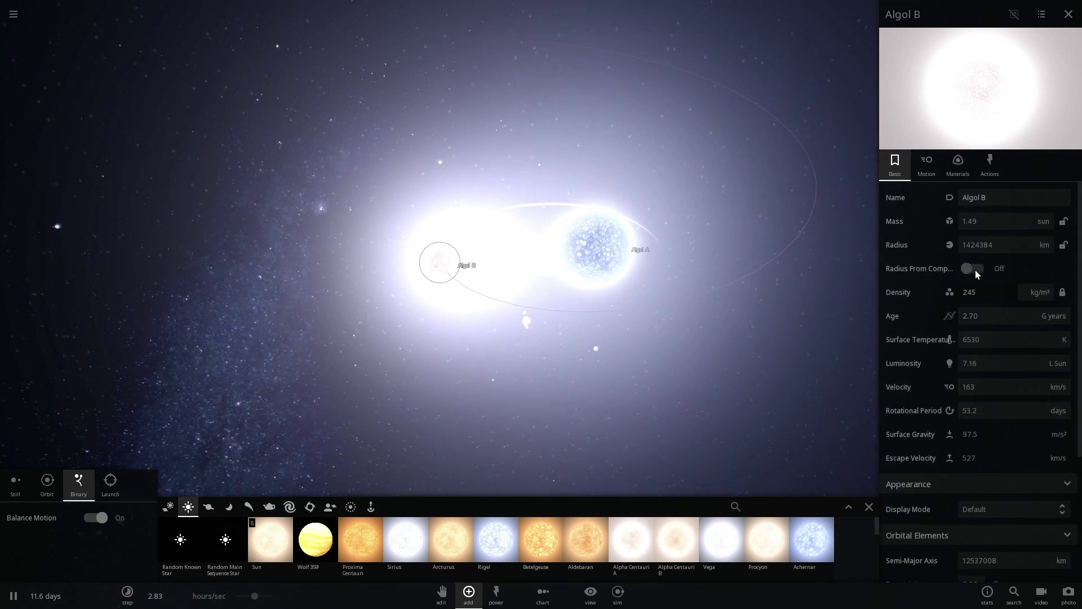
{"action": "left_click", "coordinate": [975, 270]}
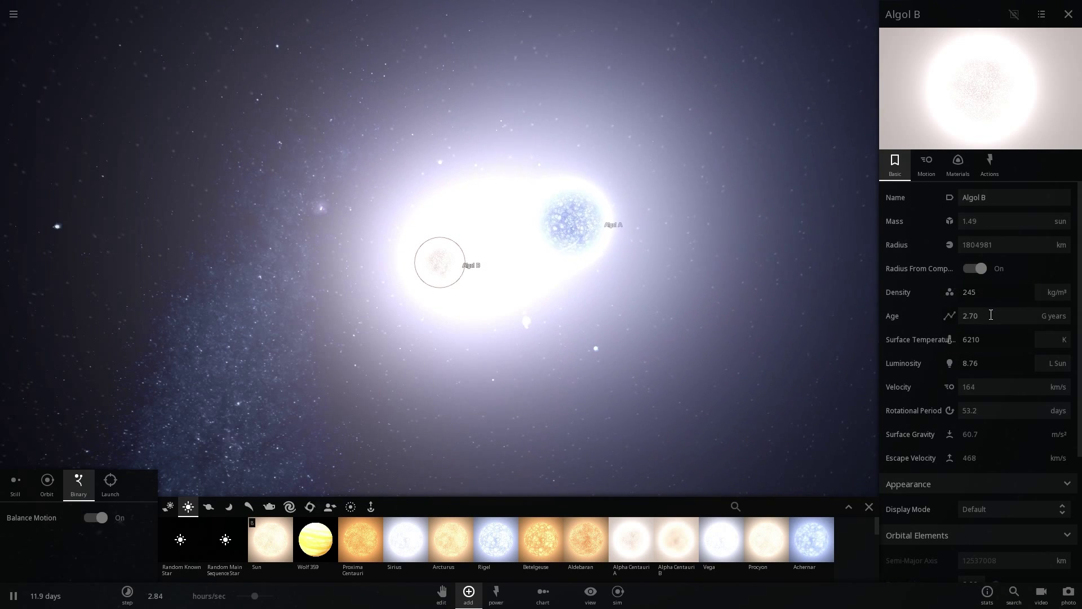
Increase Algol B's age past 2.92 G years, recalculate its radius from composition, and pause the simulation.
{"action": "left_click", "coordinate": [997, 305]}
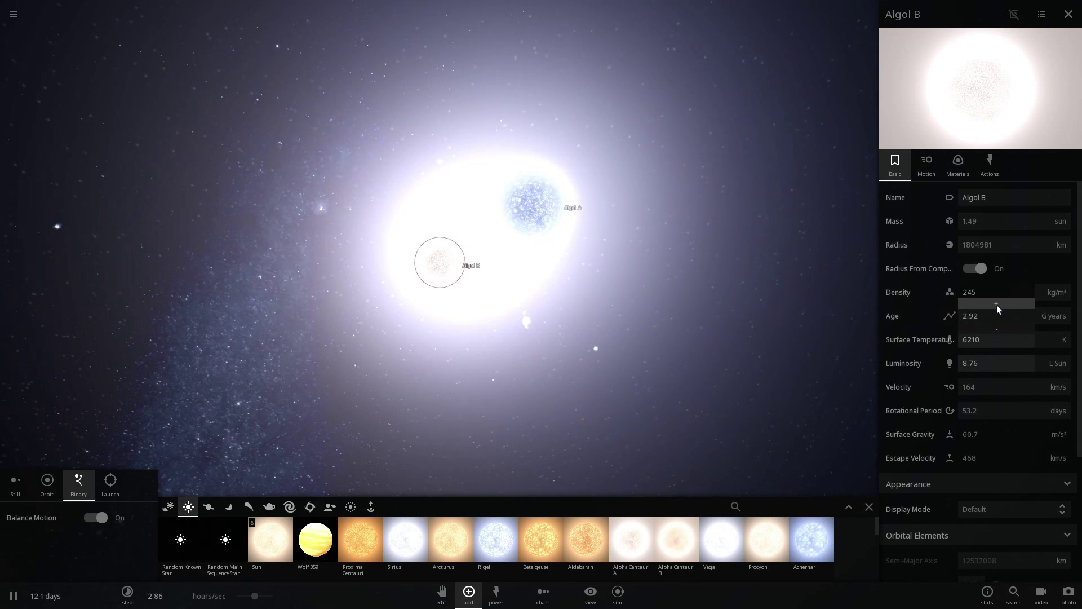
{"action": "left_click", "coordinate": [997, 305]}
{"action": "left_click", "coordinate": [974, 267]}
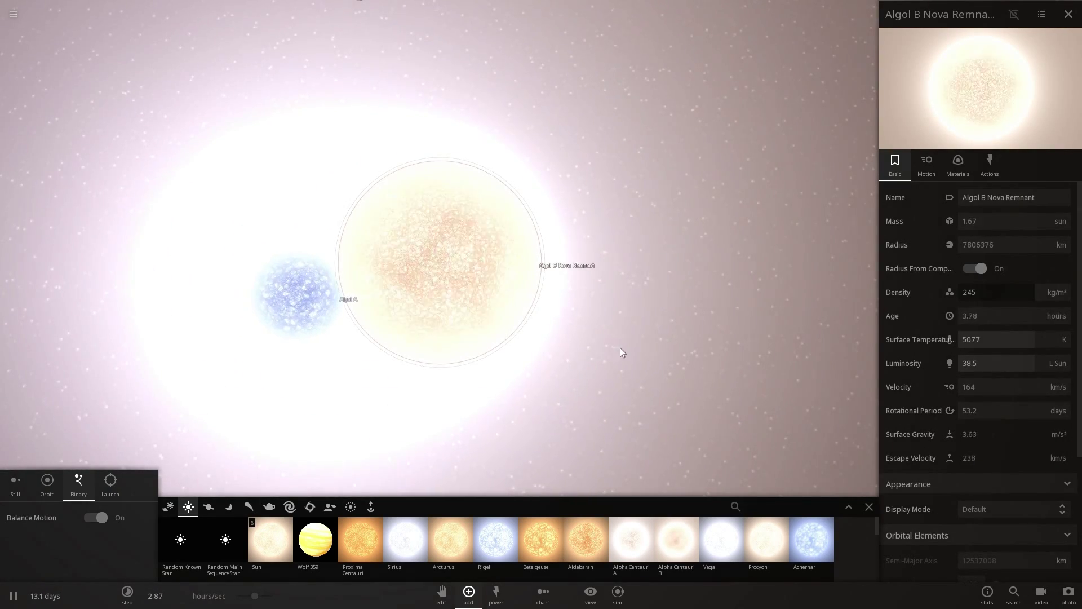
{"action": "key", "text": "space"}
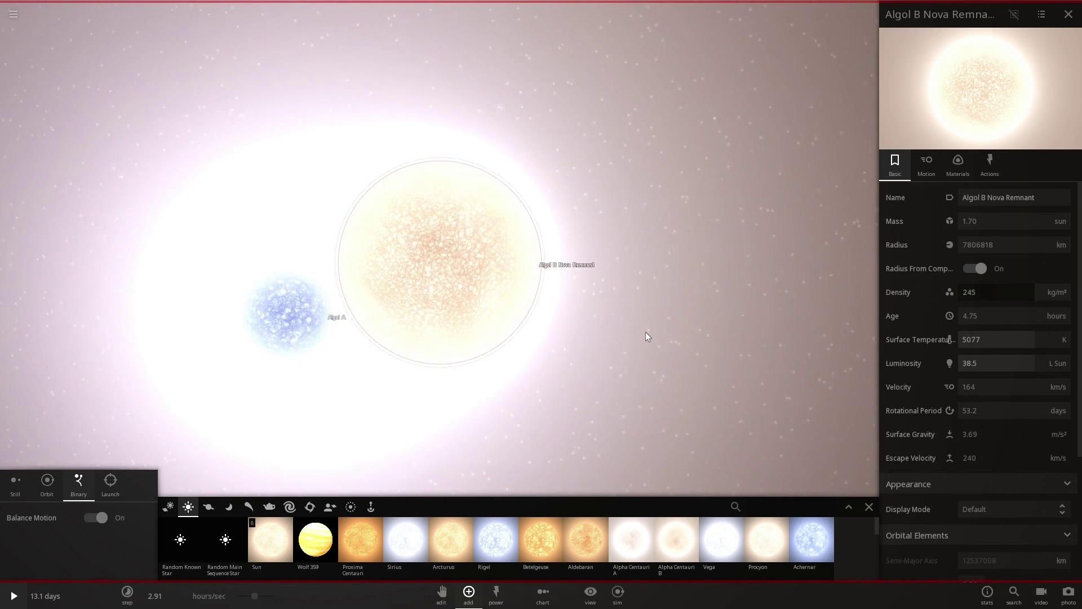
Run the simulation until Algol A passes in front of the Algol B remnant, pause it, and inspect the fragment between the stars.
{"action": "key", "text": "space"}
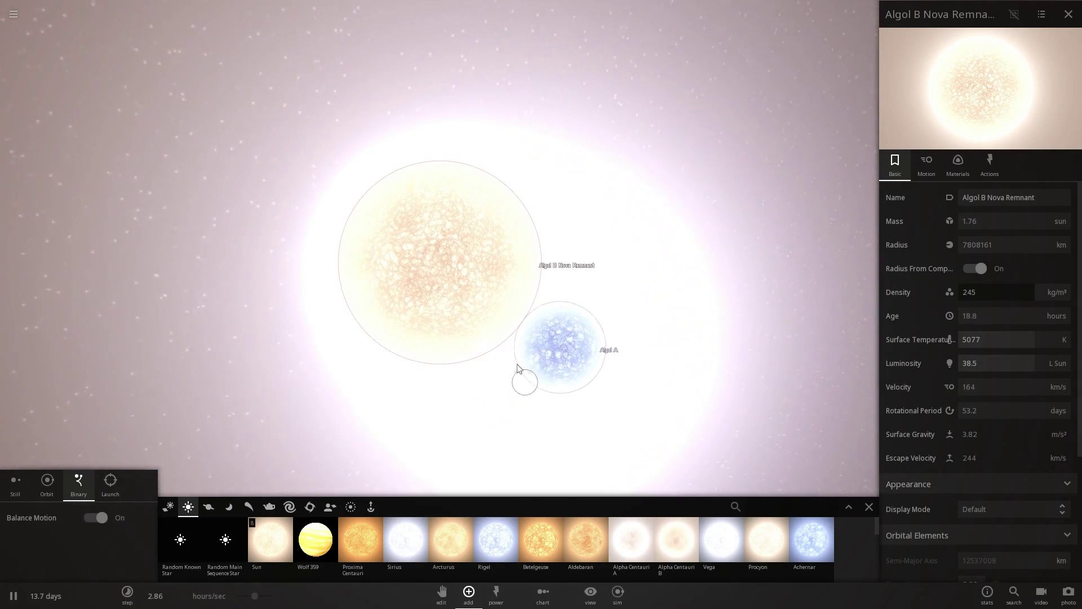
{"action": "scroll", "coordinate": [596, 365], "scroll_direction": "up", "scroll_amount": 5}
{"action": "key", "text": "space"}
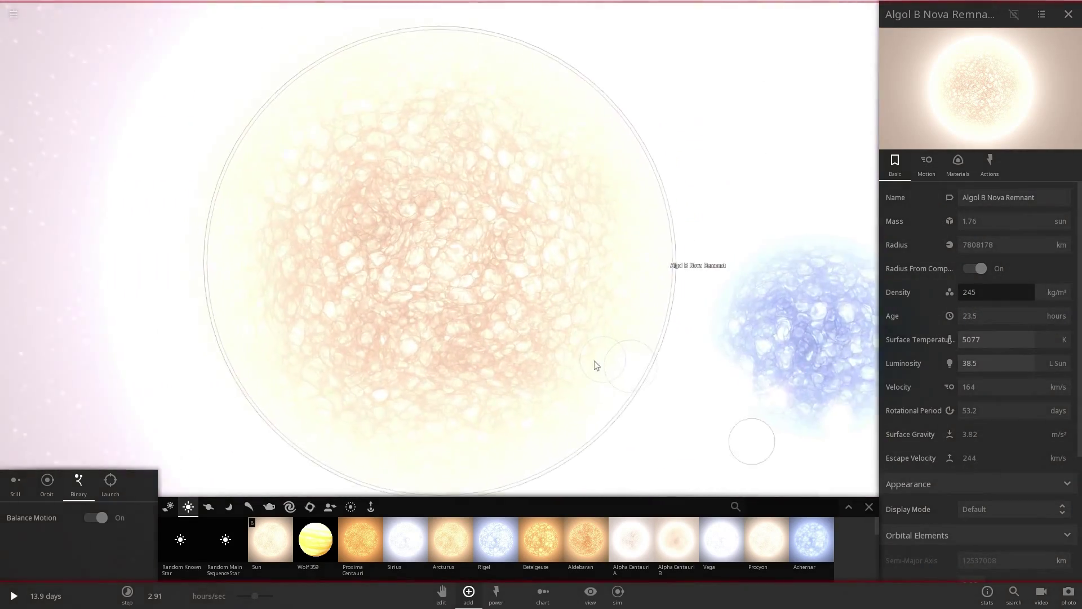
{"action": "double_click", "coordinate": [598, 368]}
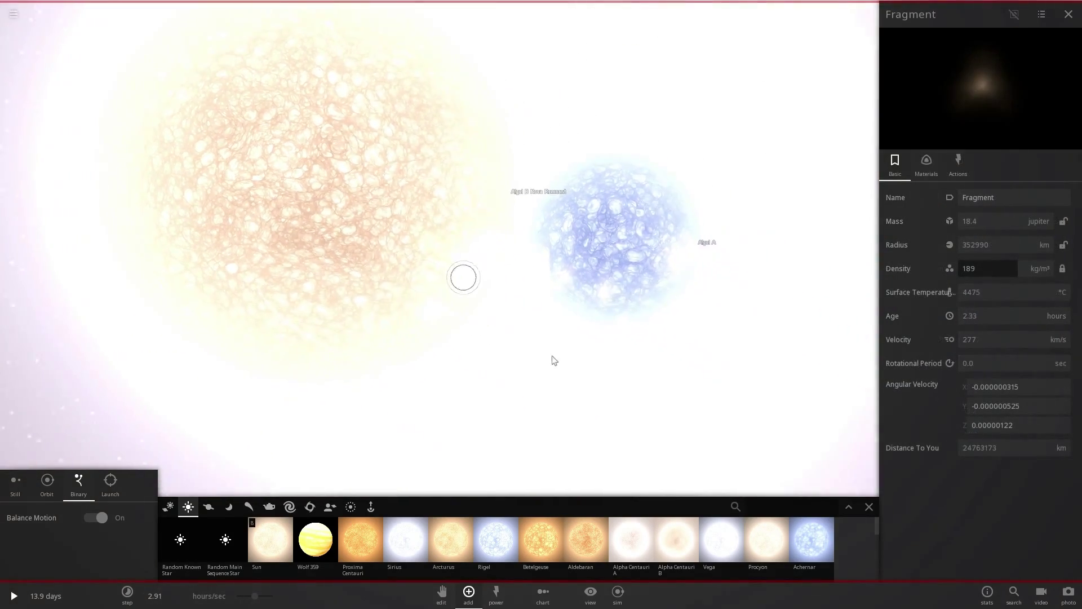
Inspect Algol A's properties while advancing the simulation briefly, and pause it again.
{"action": "left_click", "coordinate": [562, 252]}
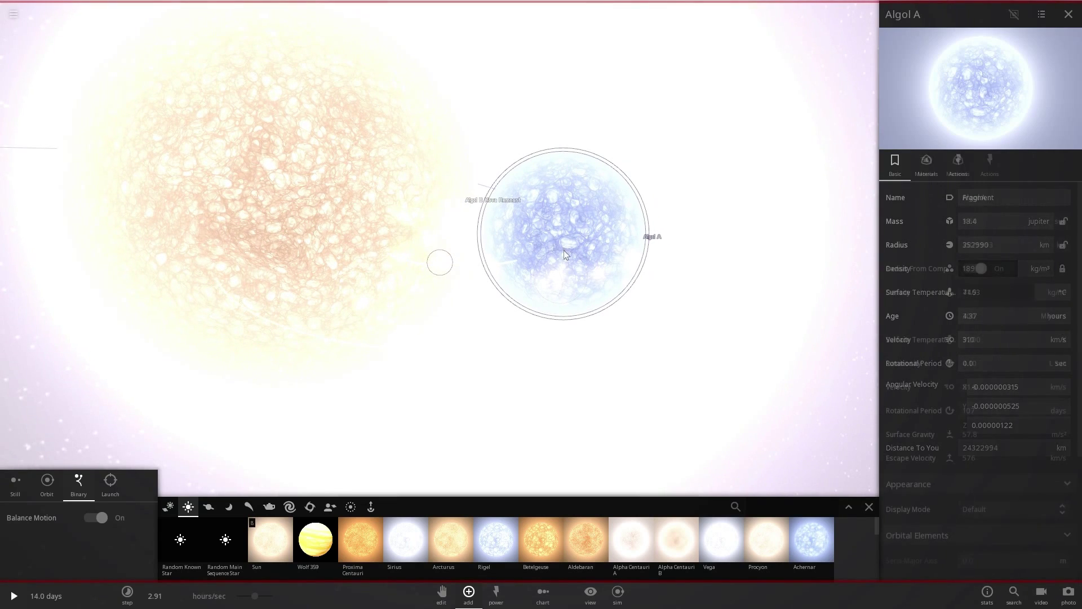
{"action": "key", "text": "space"}
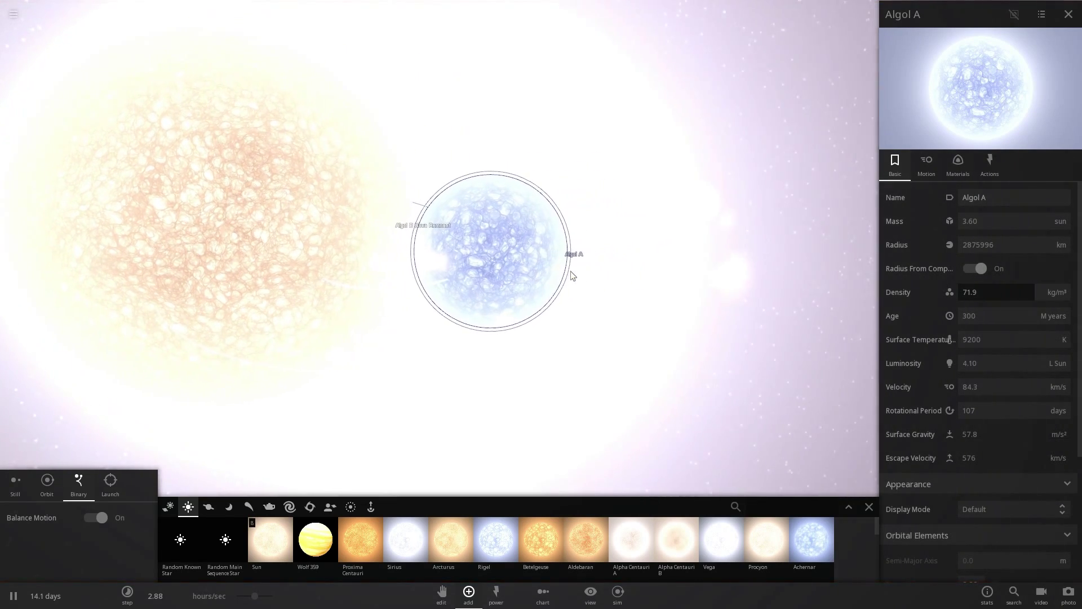
{"action": "key", "text": "space"}
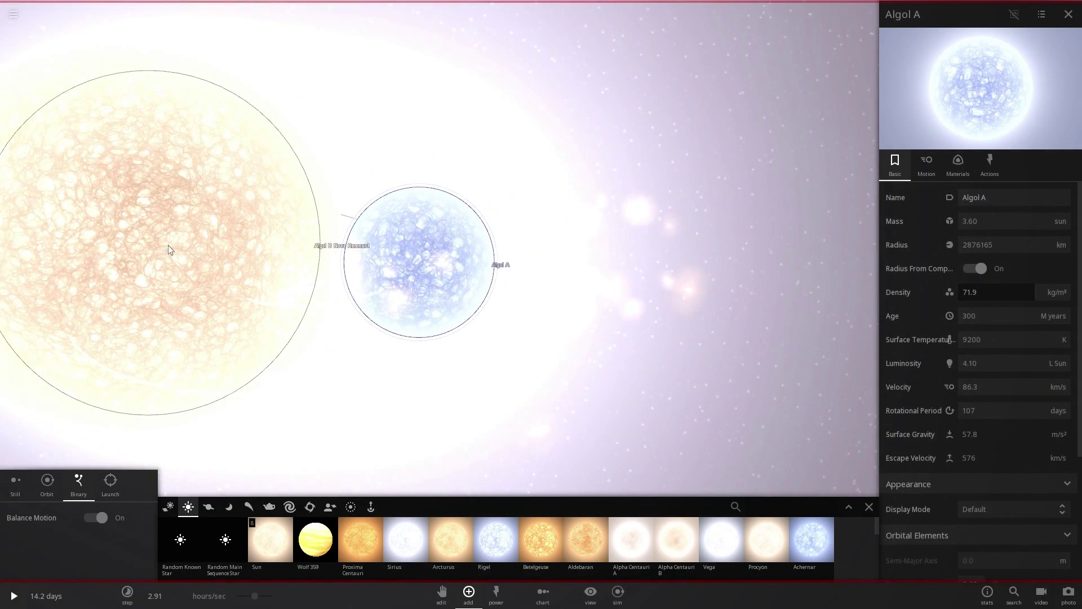
Set the mass of the Algol B Nova Remnant to 1.50 sun.
{"action": "left_click", "coordinate": [168, 247]}
{"action": "type", "text": "1.50"}
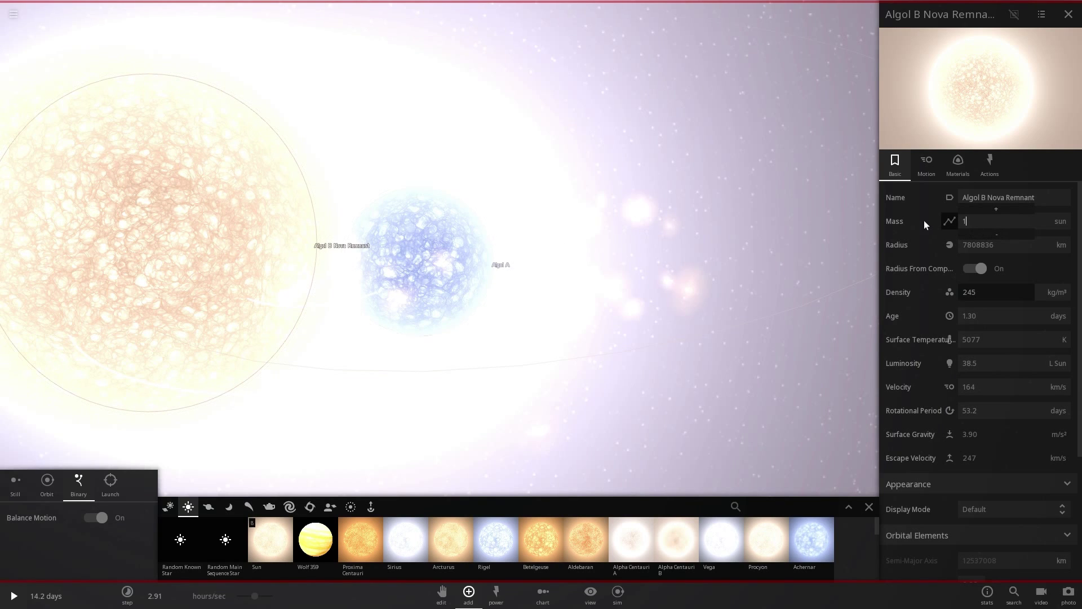
{"action": "key", "text": "Return"}
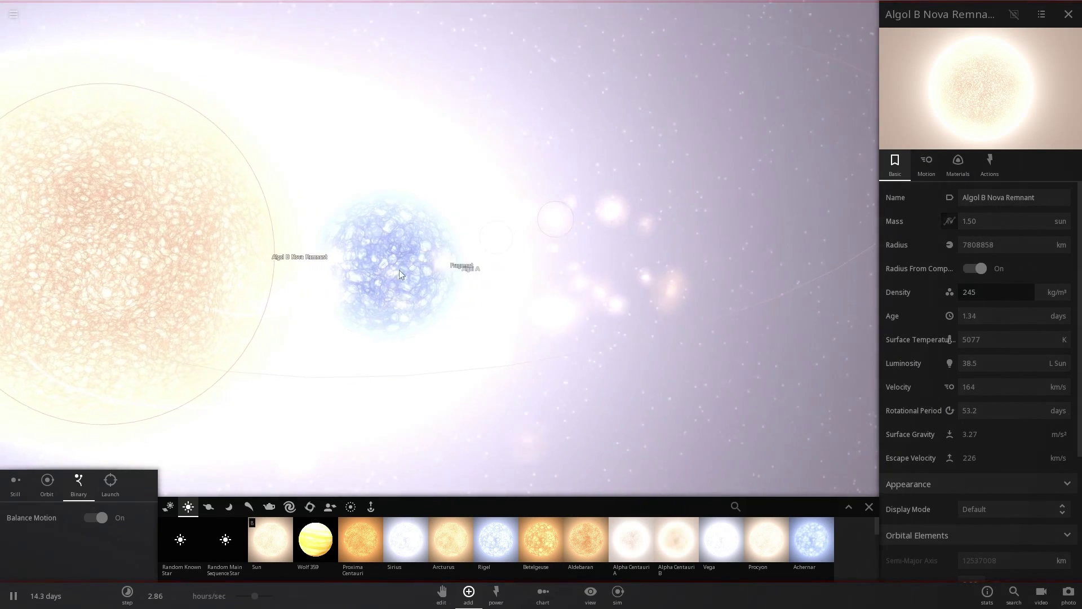
Check Algol A's mass, close its properties, and advance the simulation a little before pausing it.
{"action": "left_click", "coordinate": [399, 269]}
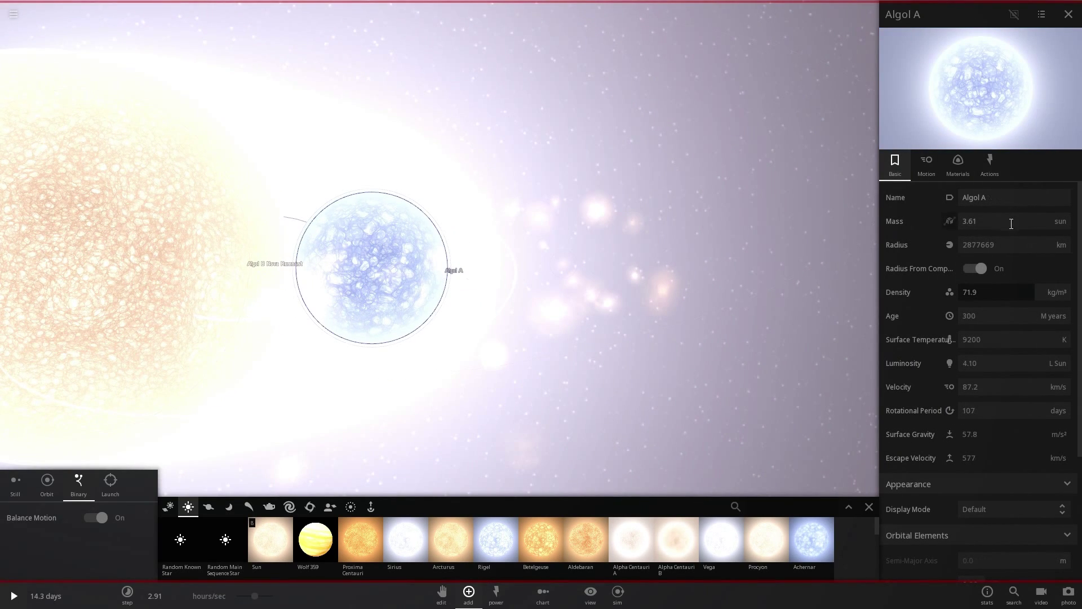
{"action": "left_click", "coordinate": [999, 209]}
{"action": "left_click", "coordinate": [745, 309]}
{"action": "key", "text": "space"}
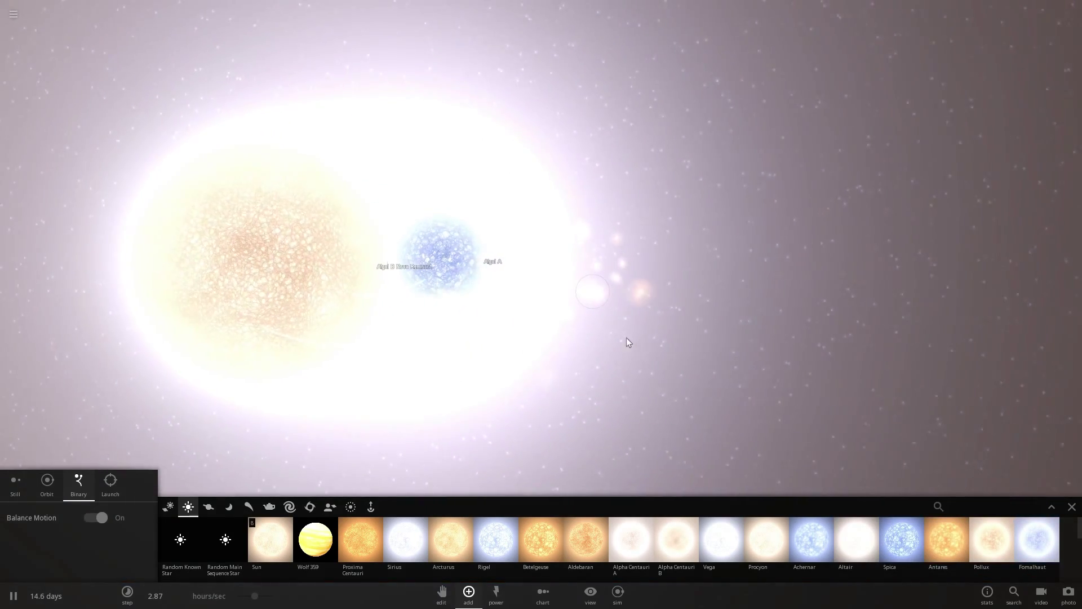
{"action": "key", "text": "space"}
Examine Algol A up close, run the simulation with the Algol B remnant selected, and pause it.
{"action": "left_click", "coordinate": [443, 252]}
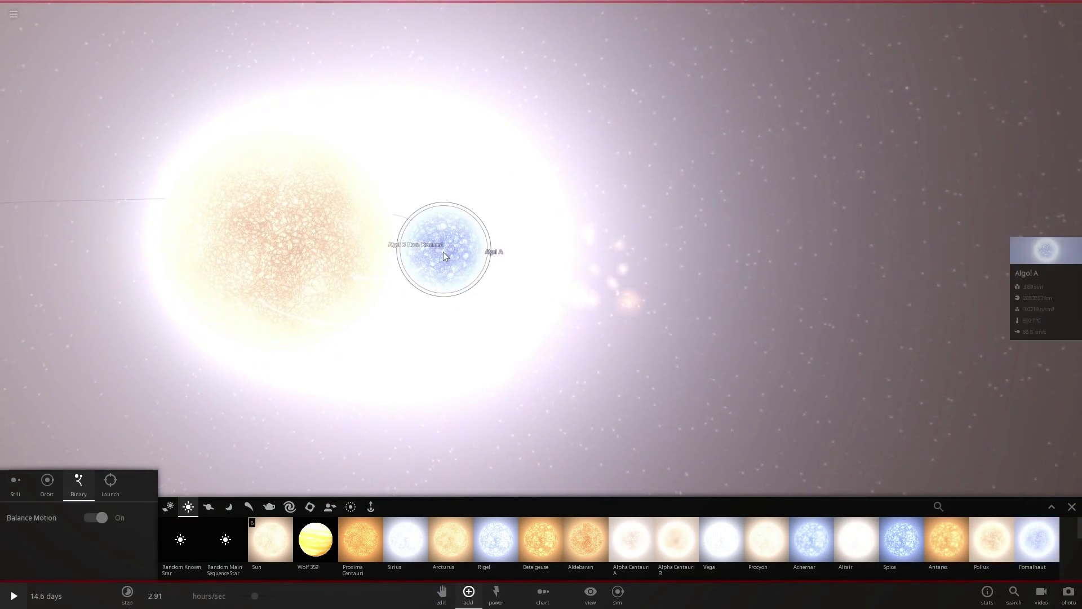
{"action": "right_click_drag", "start_coordinate": [464, 240], "coordinate": [387, 209]}
{"action": "scroll", "coordinate": [412, 223], "scroll_direction": "up", "scroll_amount": 2}
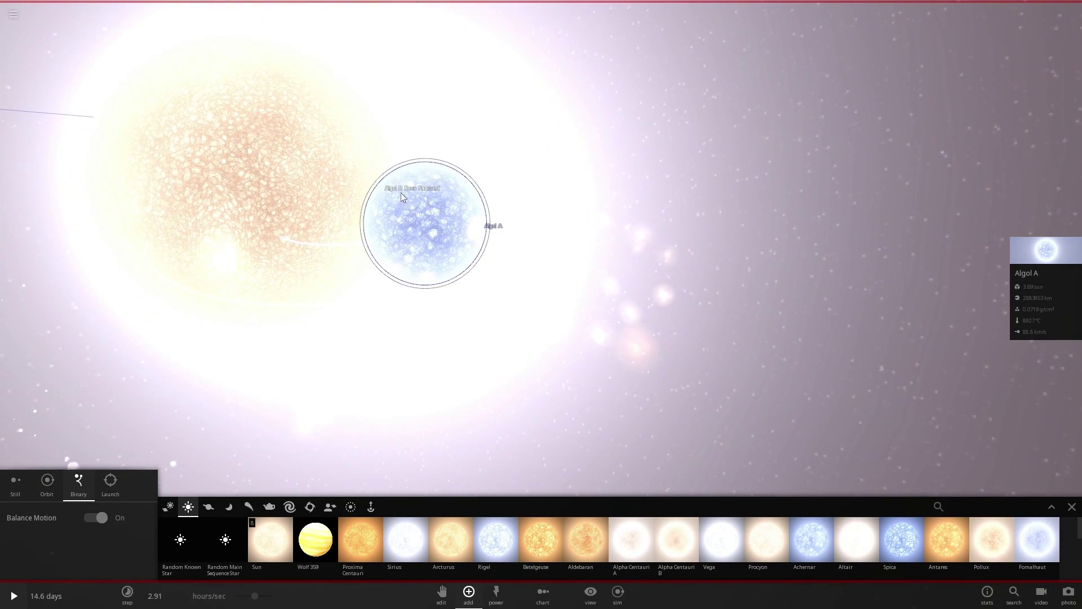
{"action": "key", "text": "space"}
{"action": "left_click", "coordinate": [241, 197]}
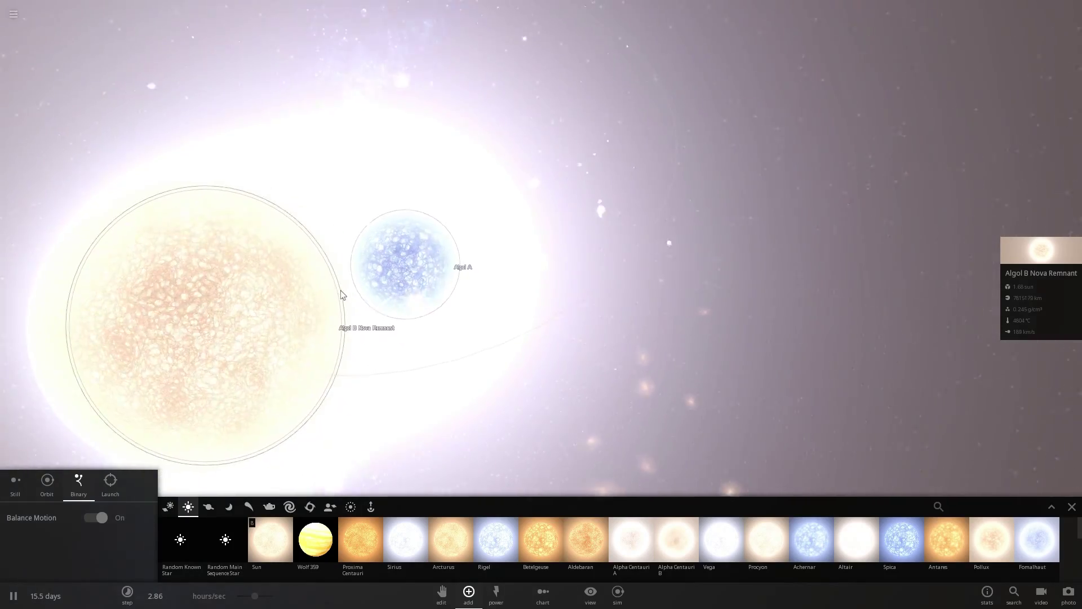
{"action": "key", "text": "space"}
Advance the simulation in short bursts to examine the fragment beyond Algol A and the gap between the two stars.
{"action": "left_click_drag", "start_coordinate": [448, 298], "coordinate": [343, 254]}
{"action": "key", "text": "space"}
{"action": "left_click", "coordinate": [485, 262]}
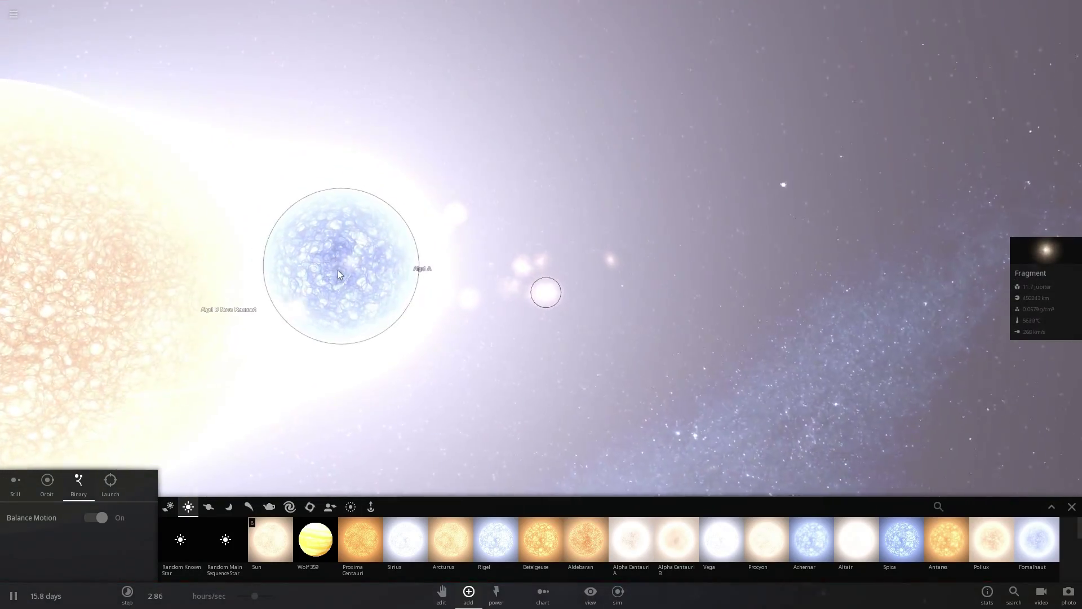
{"action": "key", "text": "space"}
{"action": "key", "text": "space"}
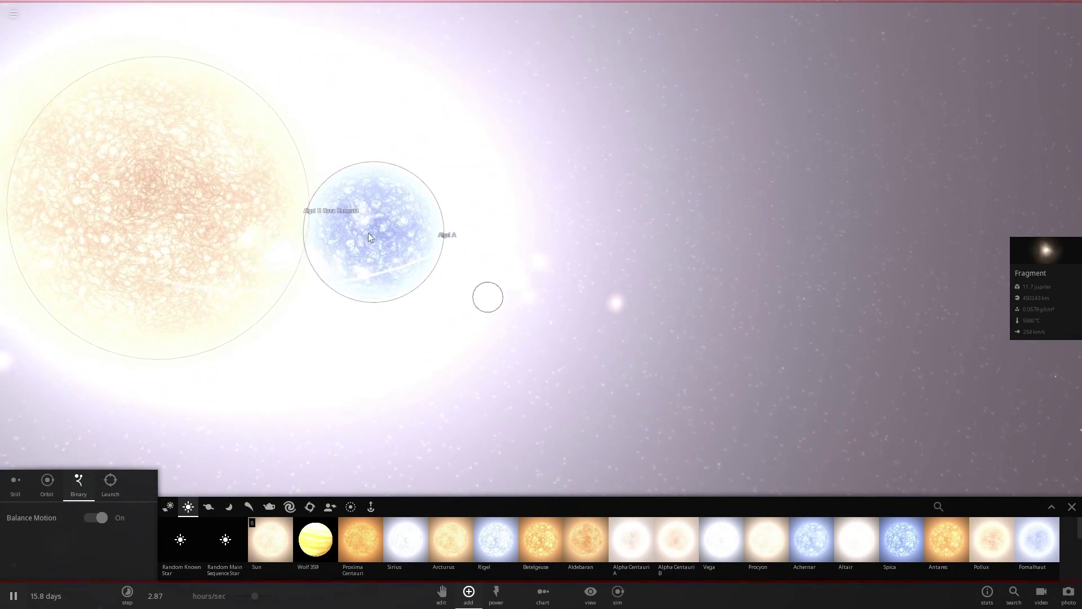
{"action": "key", "text": "space"}
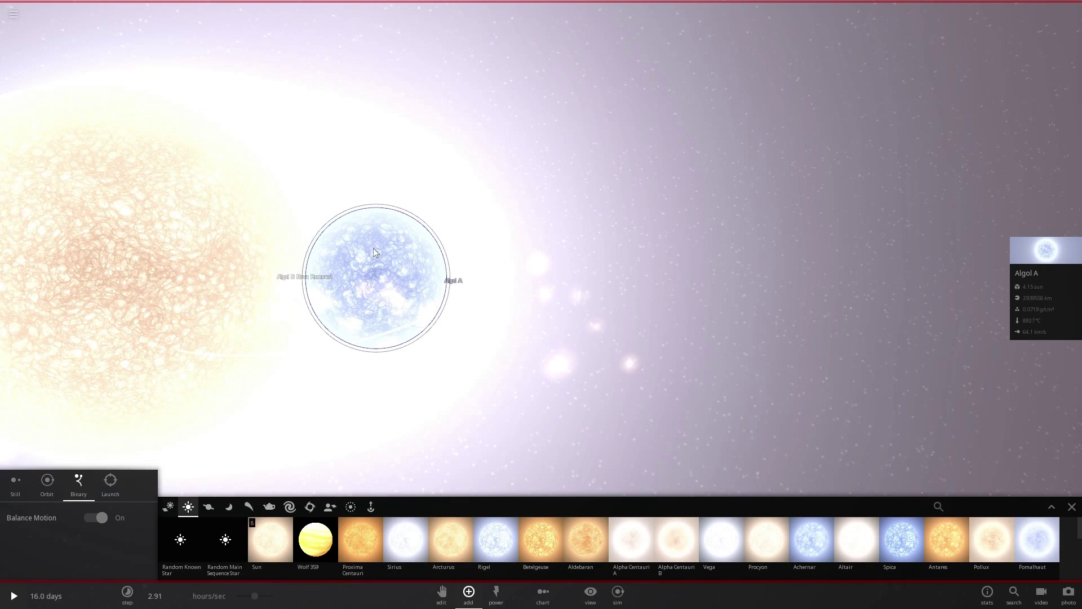
Resume the simulation, examine the expanding supernova clouds from a distance, and close the library of objects to add.
{"action": "key", "text": "space"}
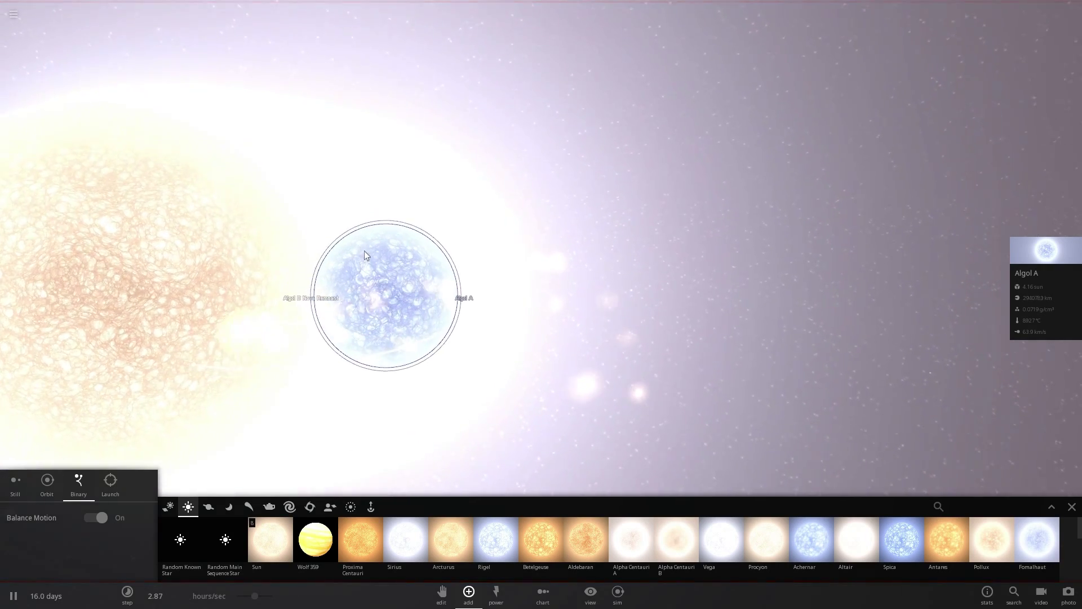
{"action": "scroll", "coordinate": [336, 208], "scroll_direction": "down", "scroll_amount": 3}
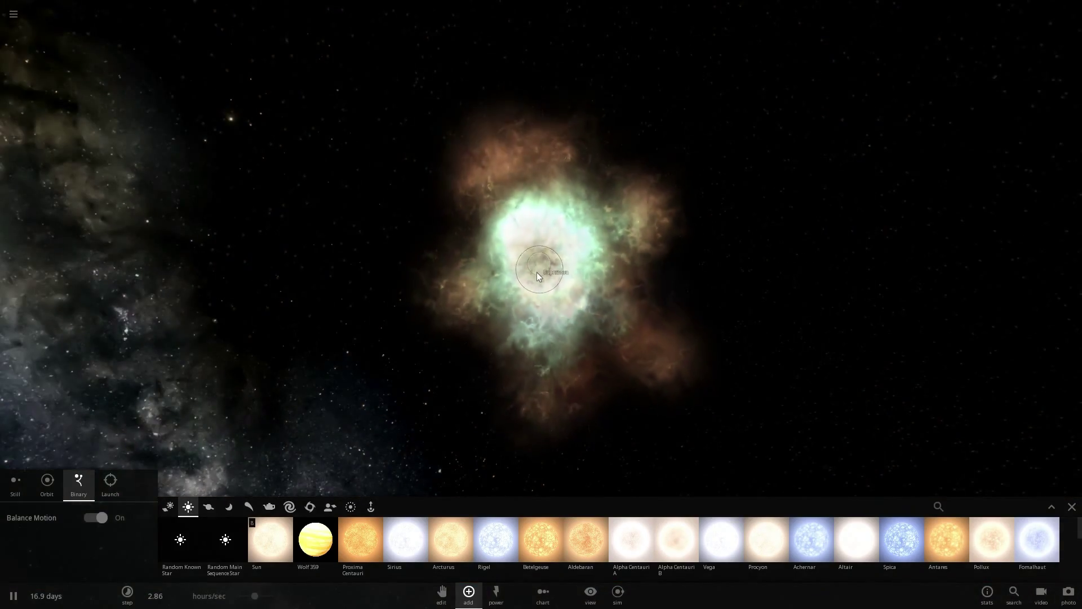
{"action": "left_click", "coordinate": [560, 294]}
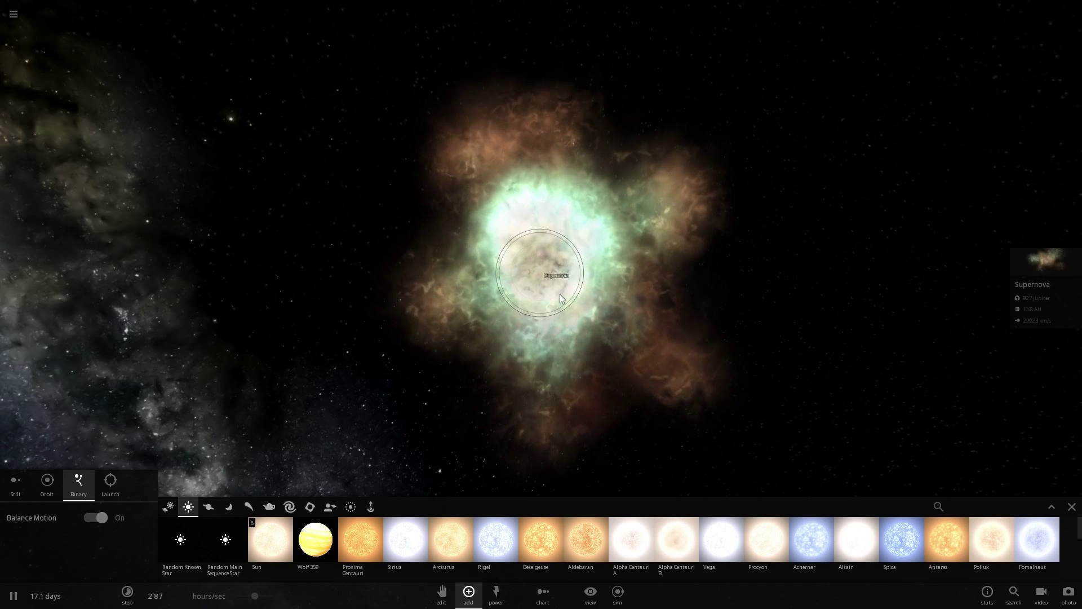
{"action": "mouse_move", "coordinate": [1020, 259]}
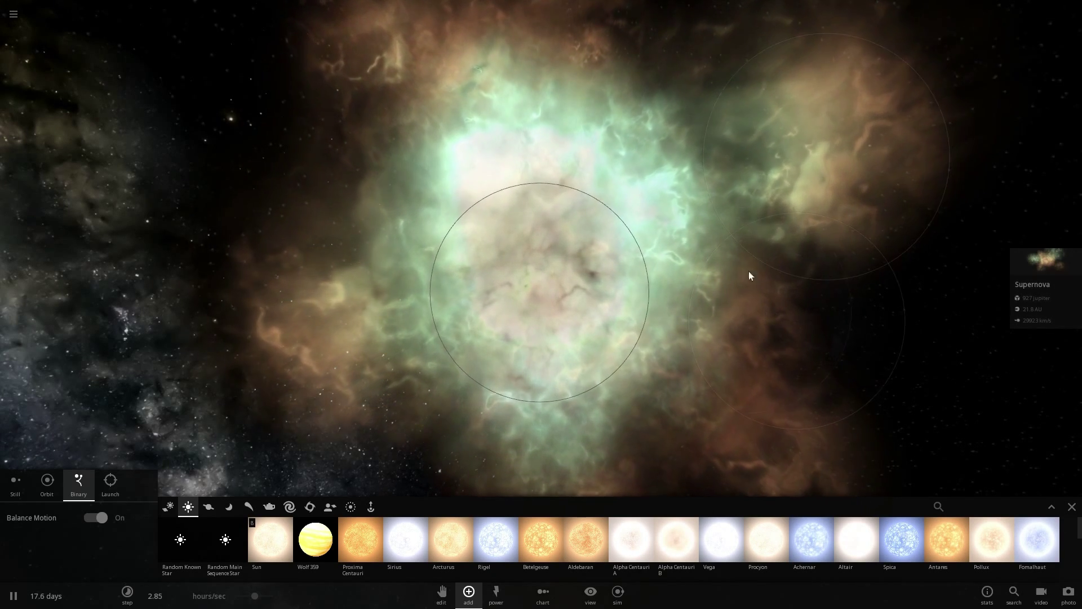
{"action": "scroll", "coordinate": [623, 272], "scroll_direction": "down", "scroll_amount": 5}
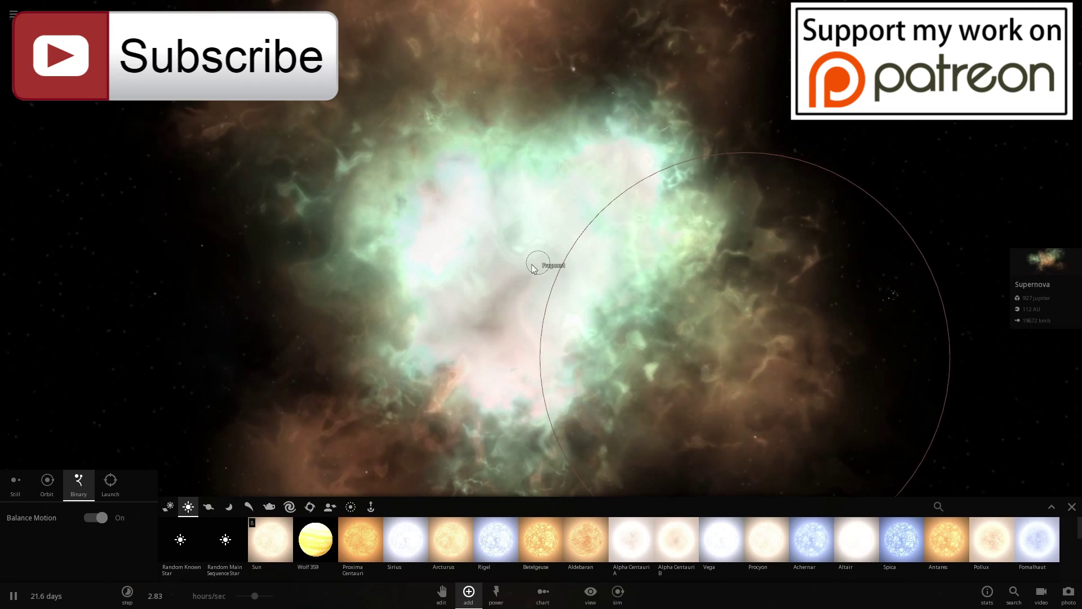
{"action": "scroll", "coordinate": [458, 266], "scroll_direction": "down", "scroll_amount": 5}
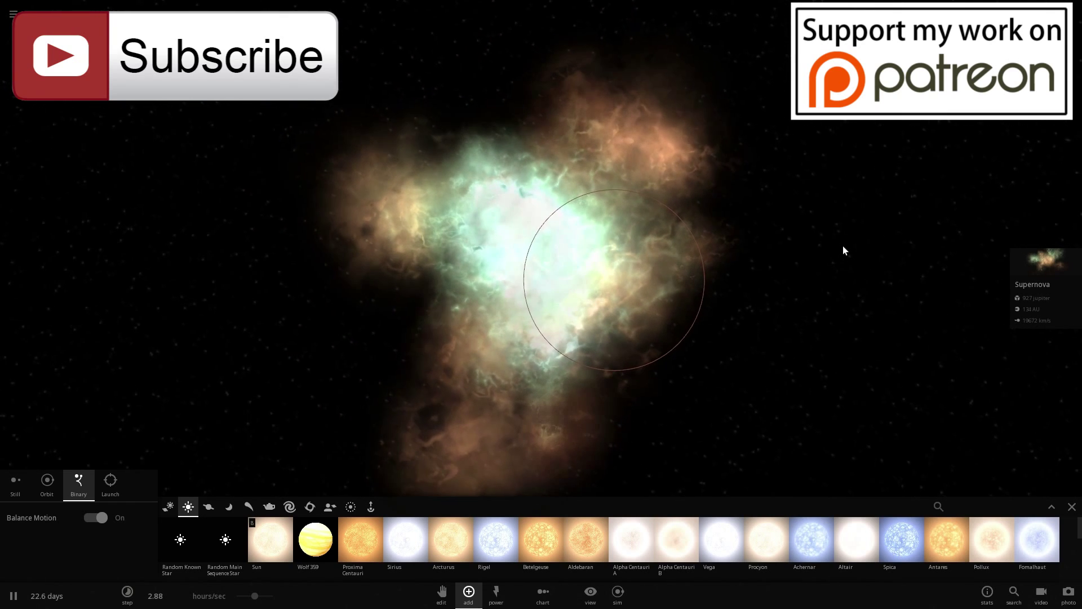
{"action": "left_click", "coordinate": [1073, 508]}
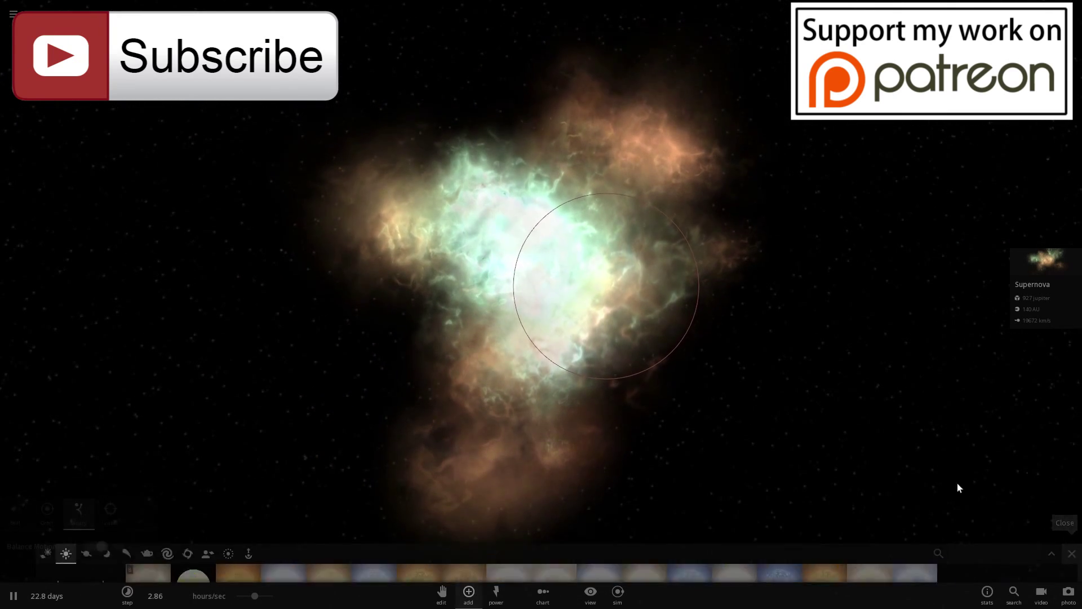